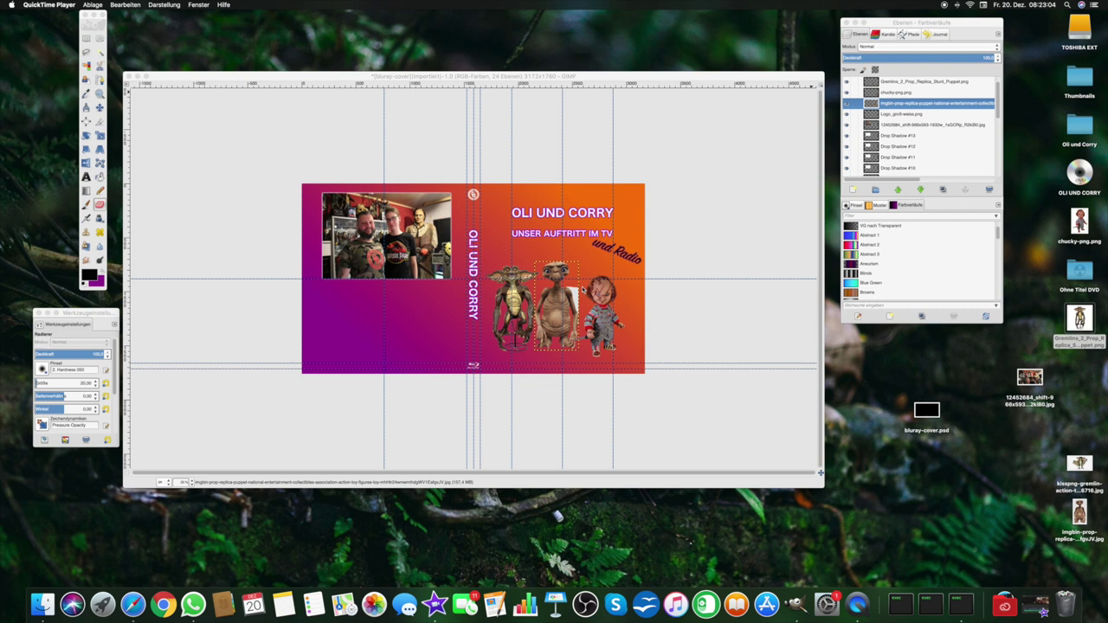
- Zoom in on the Gremlin, E.T. and Chucky figures and the title
scroll(588, 301, up, 2)
scroll(588, 302, up, 3)
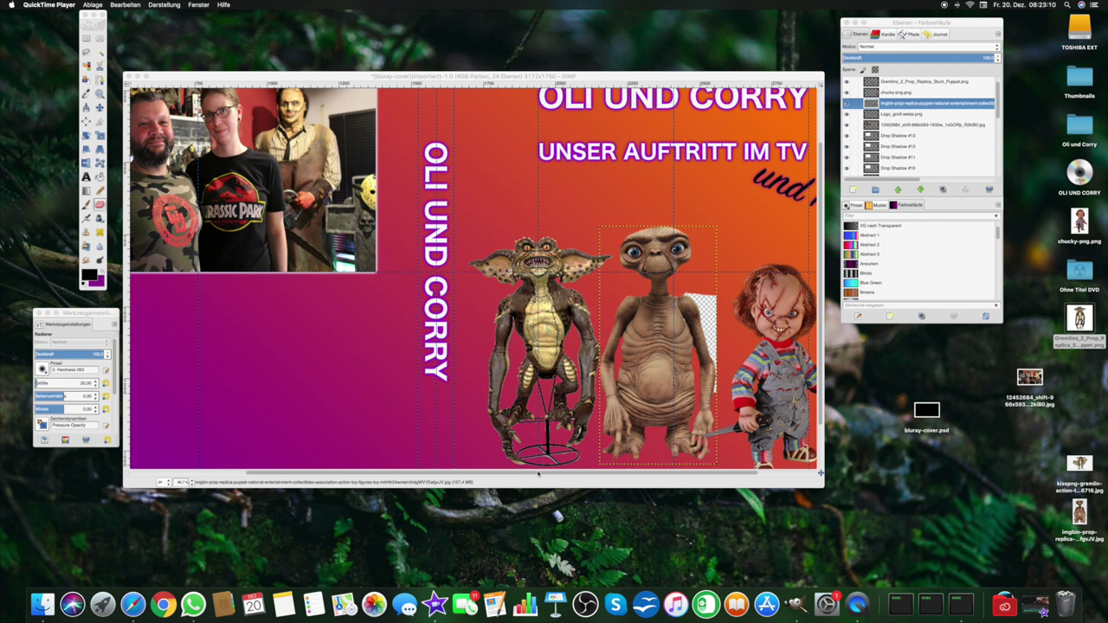
- Bring the cover forward and zoom to frame the Gremlin, E.T. and Chucky figures
click(537, 473)
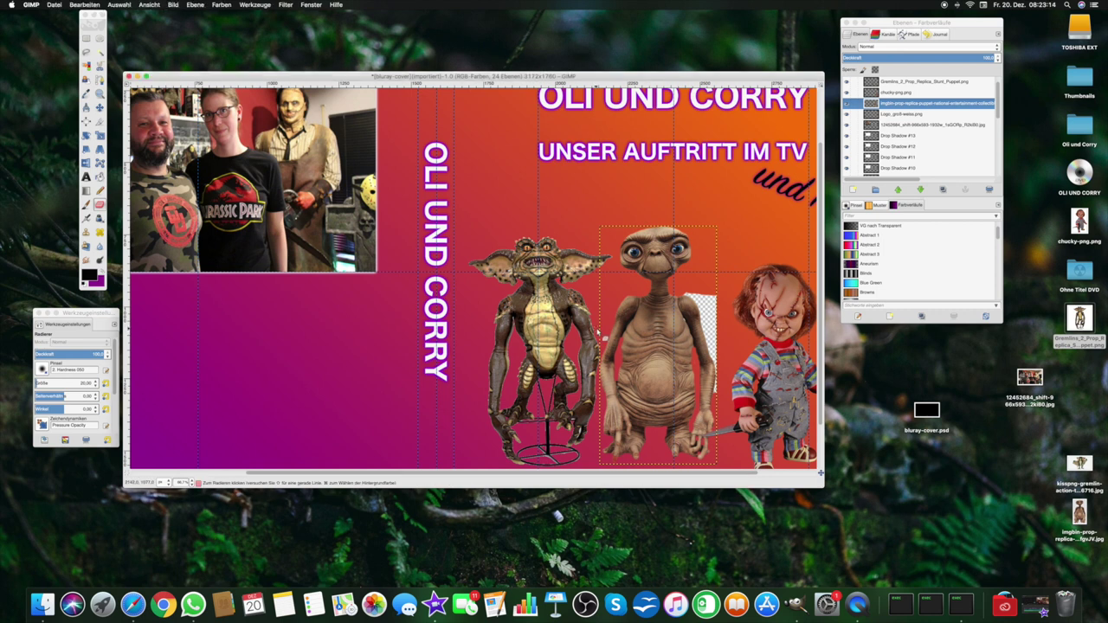
key(shift+super+j)
key(minus)
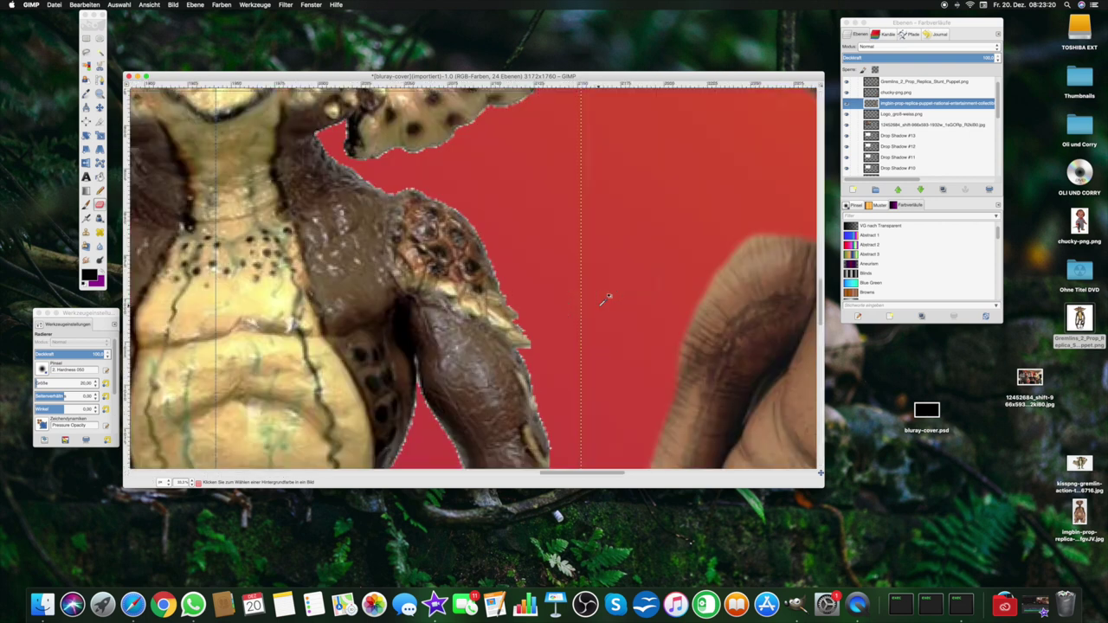
key(minus)
key(minus)
key(minus)
key(plus)
key(plus)
key(plus)
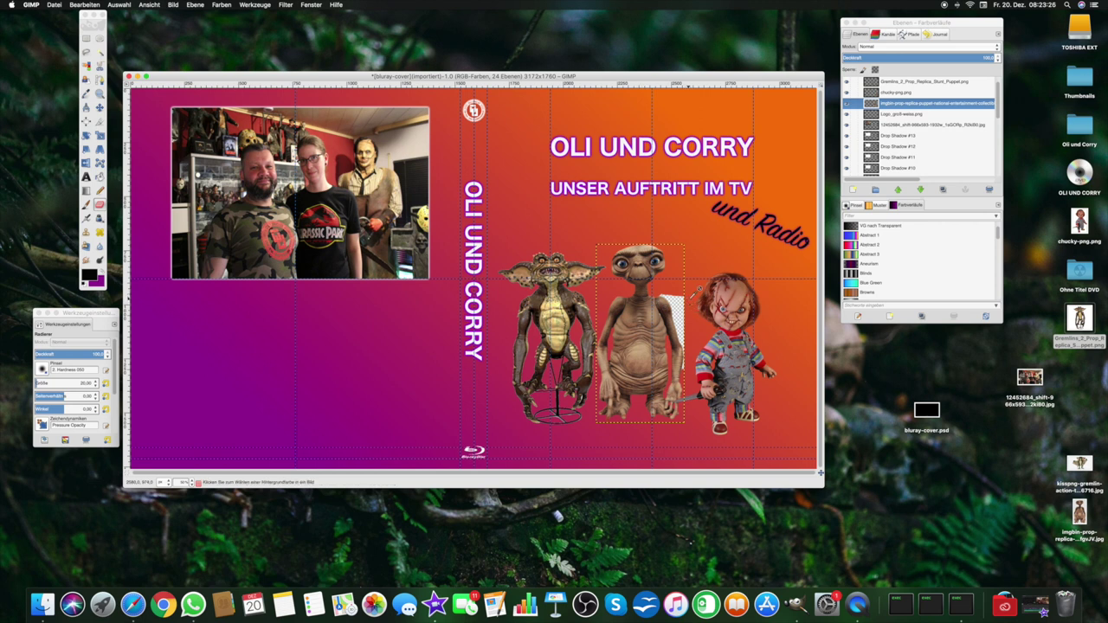
key(plus)
key(plus)
key(plus)
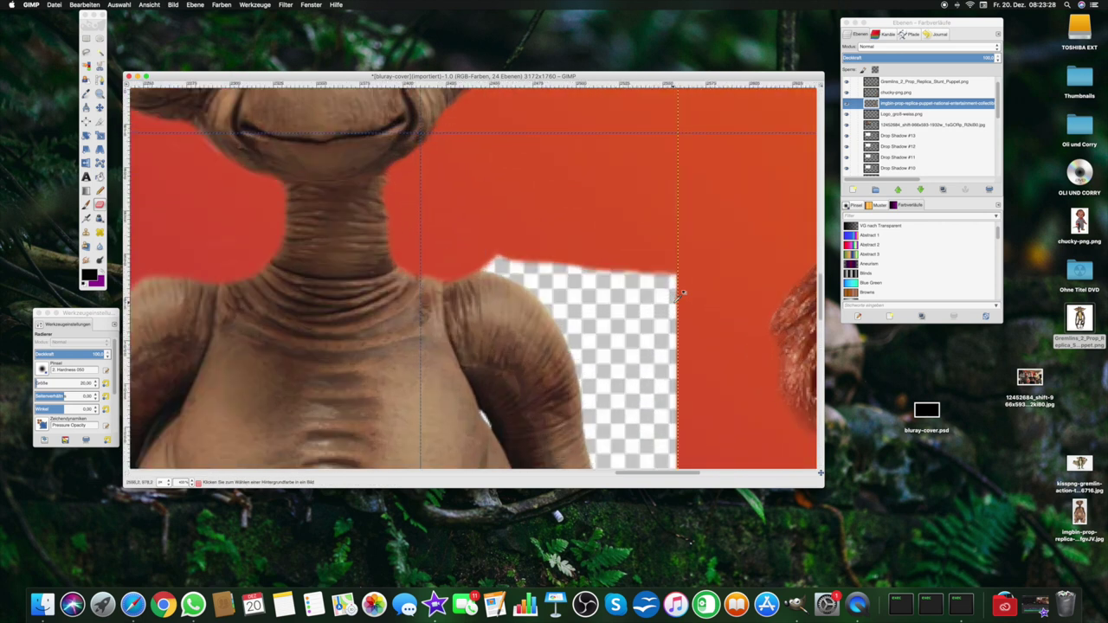
- Erase the transparent gap beside E.T. and a small spot on its arm
mouse_move(597, 286)
mouse_down()
mouse_move(530, 261)
mouse_move(479, 267)
mouse_move(556, 309)
mouse_move(524, 269)
mouse_move(678, 291)
mouse_move(562, 277)
mouse_move(595, 298)
mouse_move(681, 285)
mouse_move(597, 300)
mouse_move(635, 297)
mouse_move(667, 314)
mouse_move(671, 386)
mouse_move(640, 348)
mouse_move(617, 359)
mouse_move(589, 324)
mouse_move(599, 368)
mouse_move(628, 379)
mouse_move(595, 393)
mouse_up()
drag(488, 422, 495, 429)
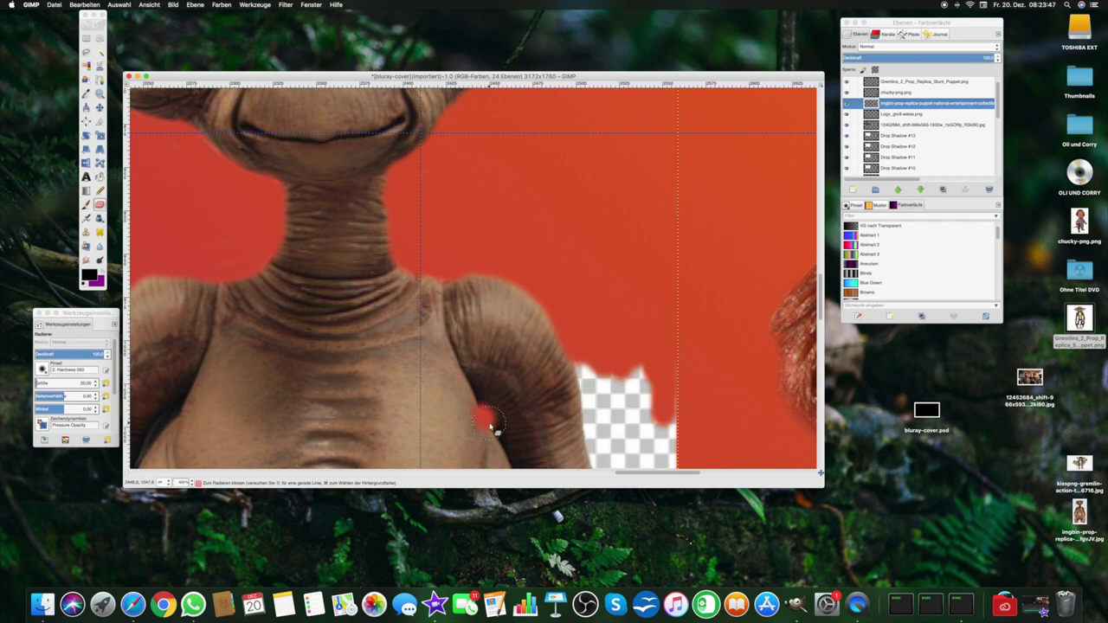
scroll(524, 381, up, 2)
scroll(516, 371, down, 2)
scroll(515, 370, down, 1)
scroll(516, 371, down, 1)
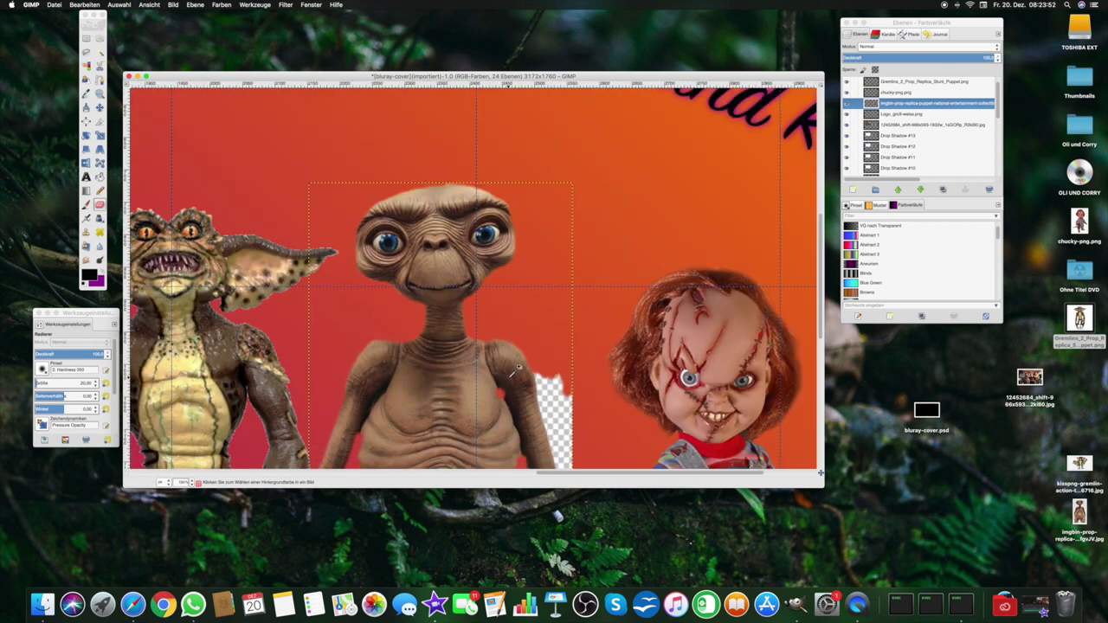
scroll(516, 370, down, 2)
scroll(516, 370, down, 1)
scroll(515, 370, up, 2)
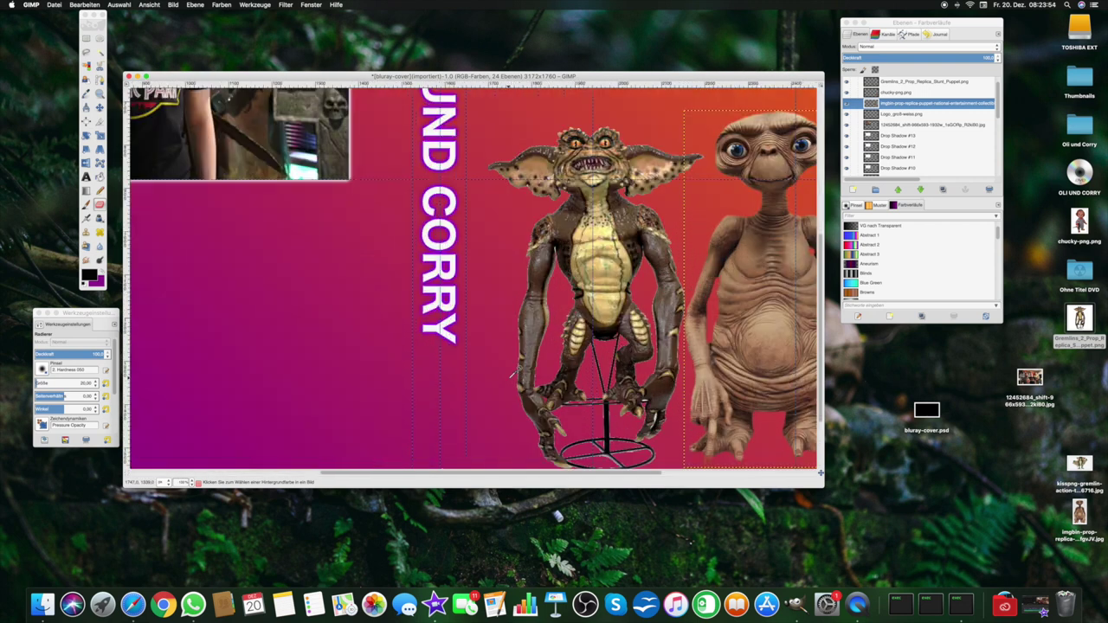
- Erase a horizontal strip along E.T.'s right arm
drag(456, 475, 599, 474)
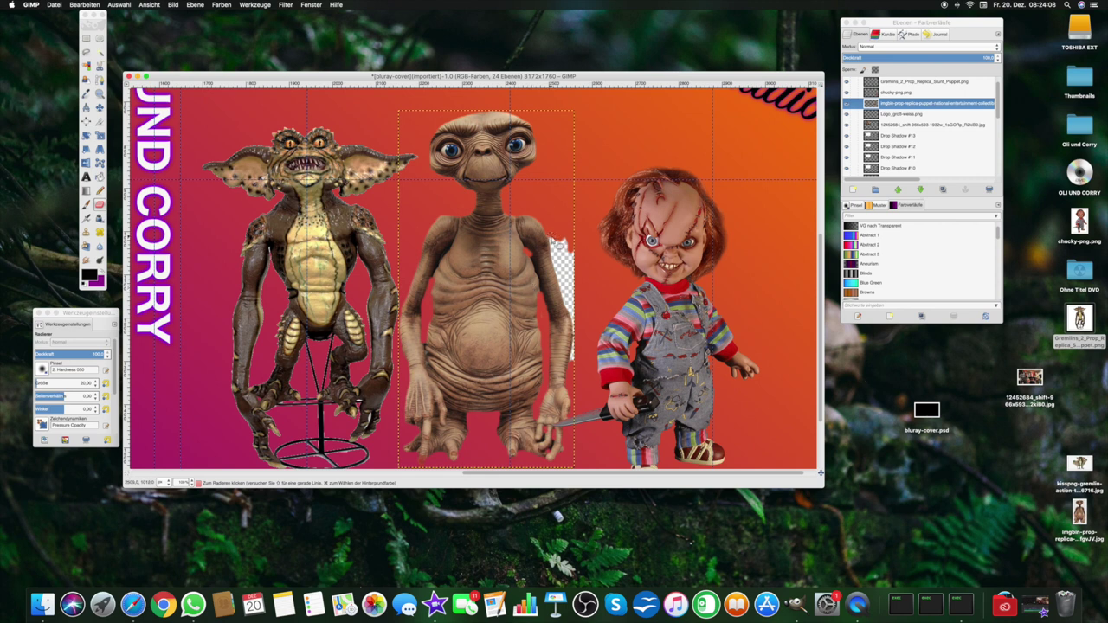
scroll(562, 234, up, 1)
scroll(562, 232, up, 1)
scroll(562, 232, down, 1)
scroll(562, 232, down, 5)
scroll(564, 221, down, 1)
scroll(567, 209, up, 1)
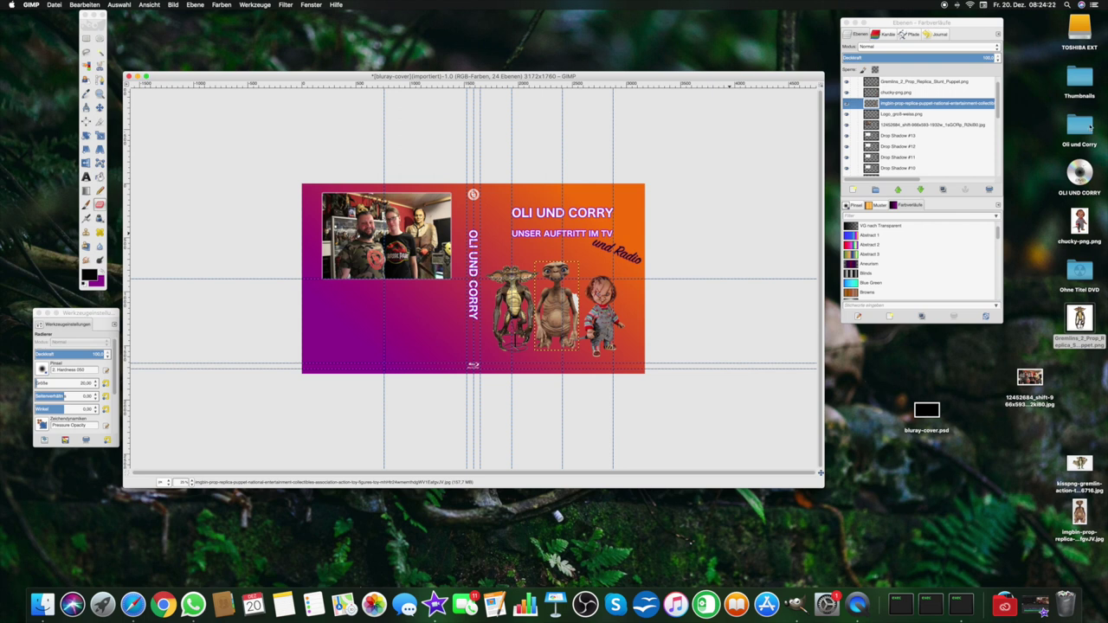
- Open the Oli und Corry folder in Finder, then return to GIMP zoomed on E.T
double_click(1082, 125)
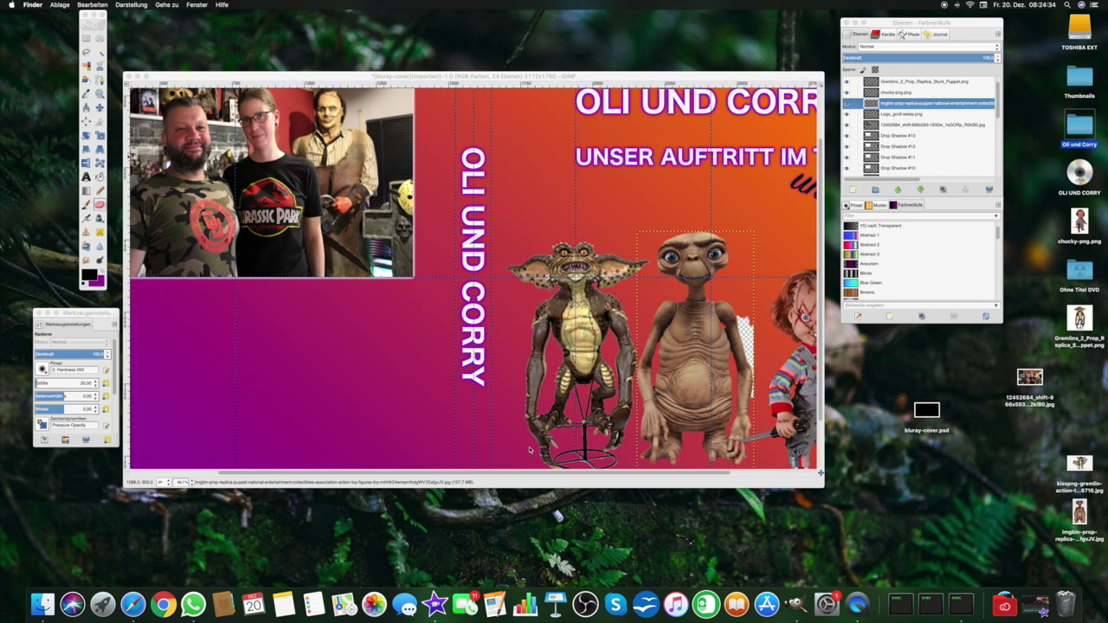
click(536, 477)
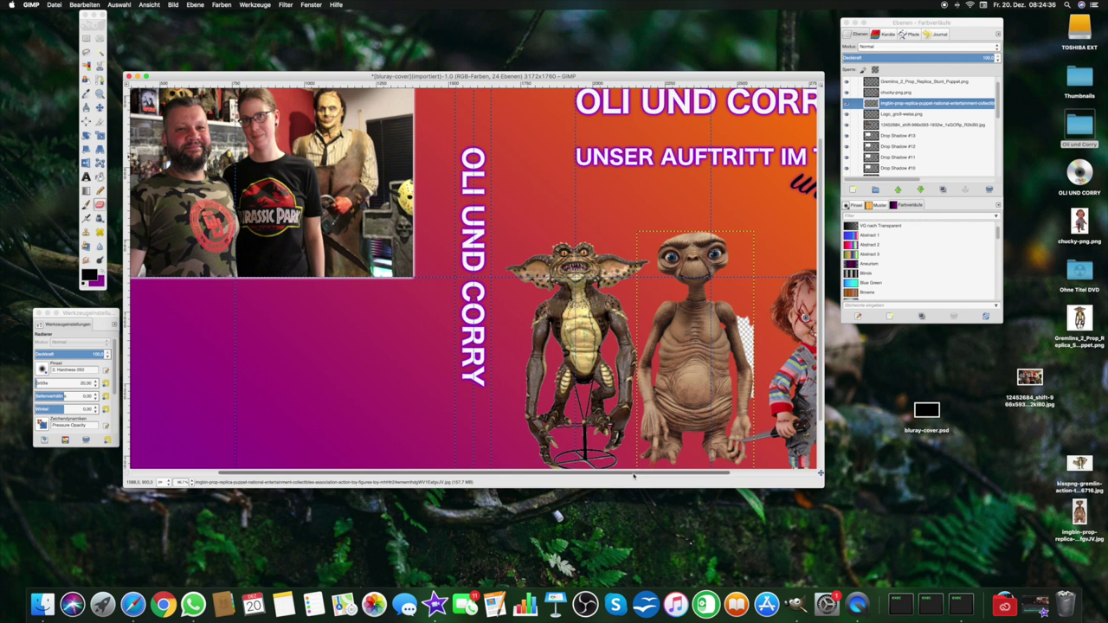
scroll(689, 354, right, 5)
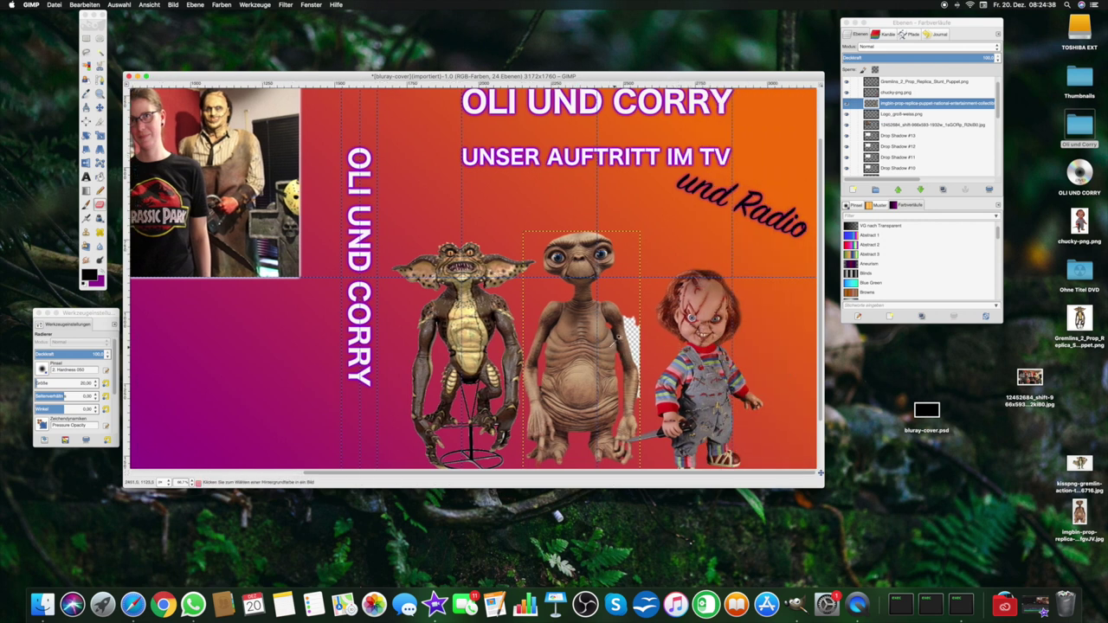
scroll(617, 340, up, 2)
scroll(617, 340, up, 2)
scroll(617, 338, up, 1)
- Erase the remaining transparent strip along E.T.'s arm edge
scroll(617, 340, down, 2)
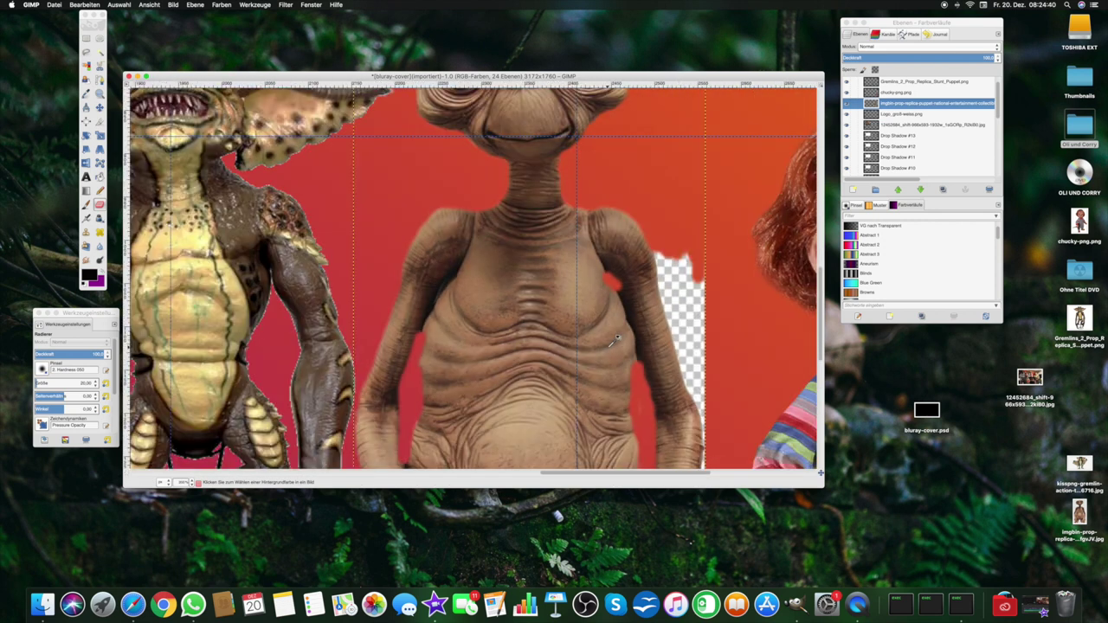
scroll(617, 340, down, 1)
scroll(614, 339, down, 3)
scroll(645, 394, up, 2)
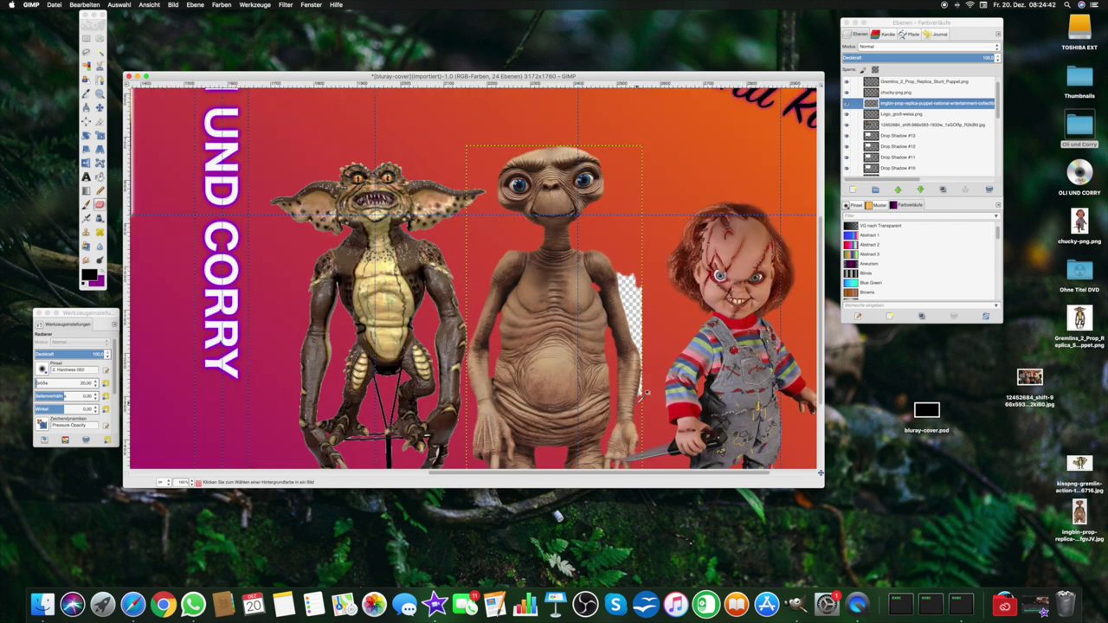
scroll(645, 394, up, 1)
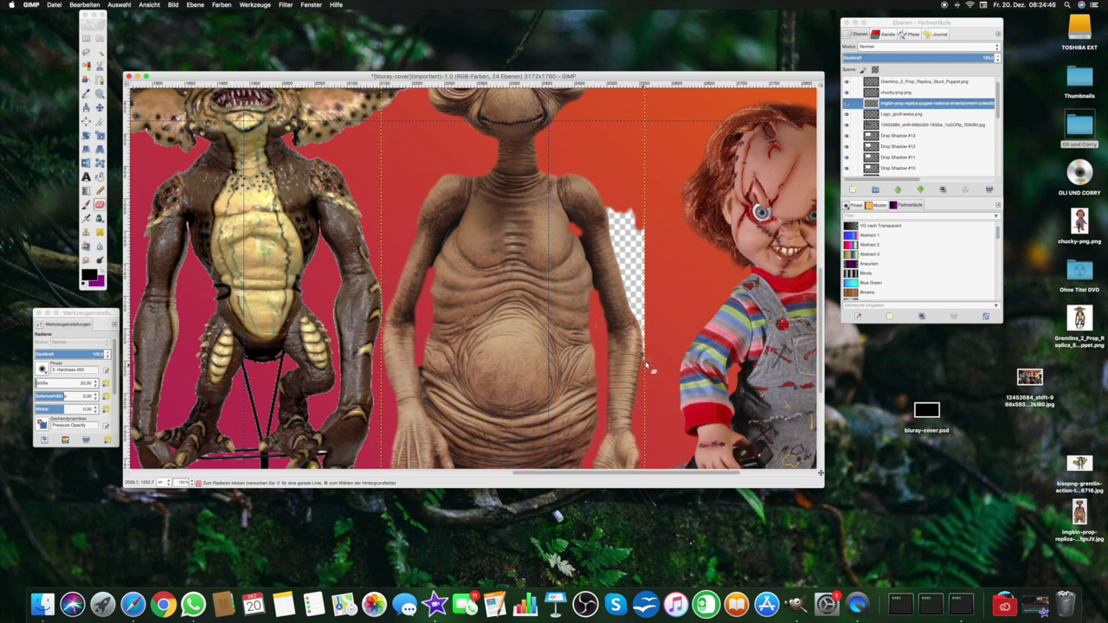
mouse_move(647, 344)
mouse_down()
mouse_move(644, 224)
mouse_move(612, 217)
mouse_move(627, 291)
mouse_move(650, 329)
mouse_move(625, 223)
mouse_move(641, 309)
mouse_move(628, 240)
mouse_move(620, 244)
mouse_up()
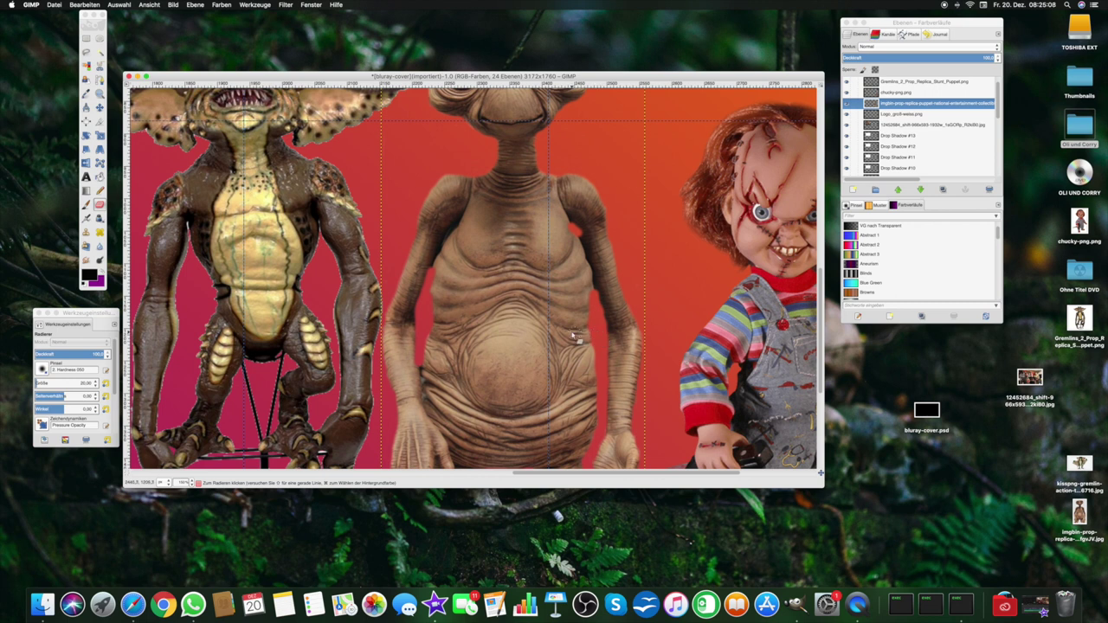
- Select the Paintbrush with a near-black foreground colour
click(87, 205)
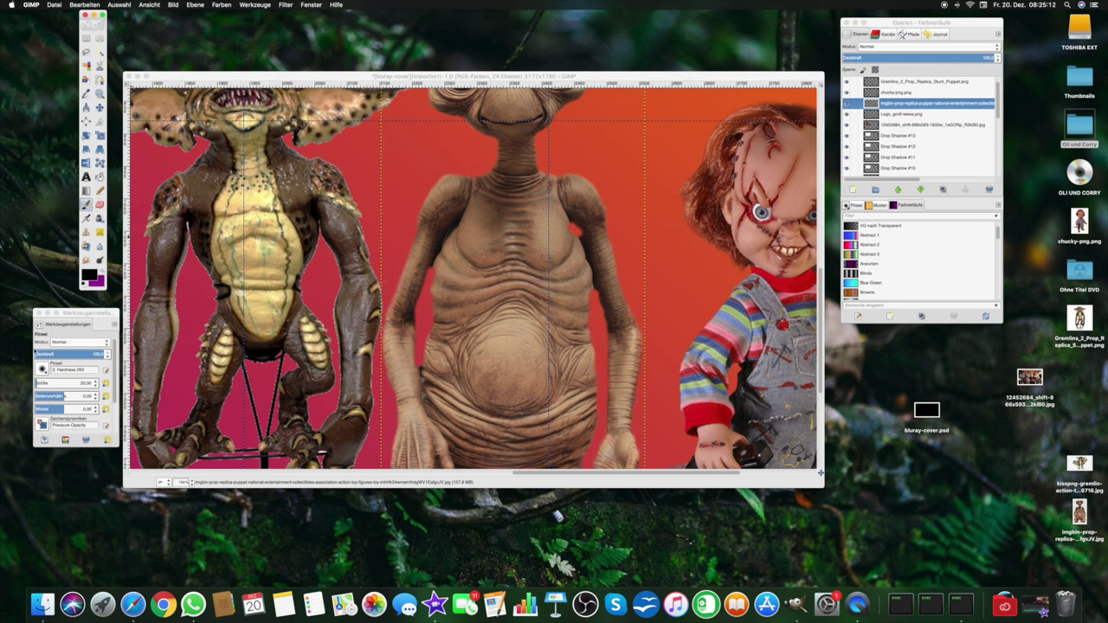
click(90, 275)
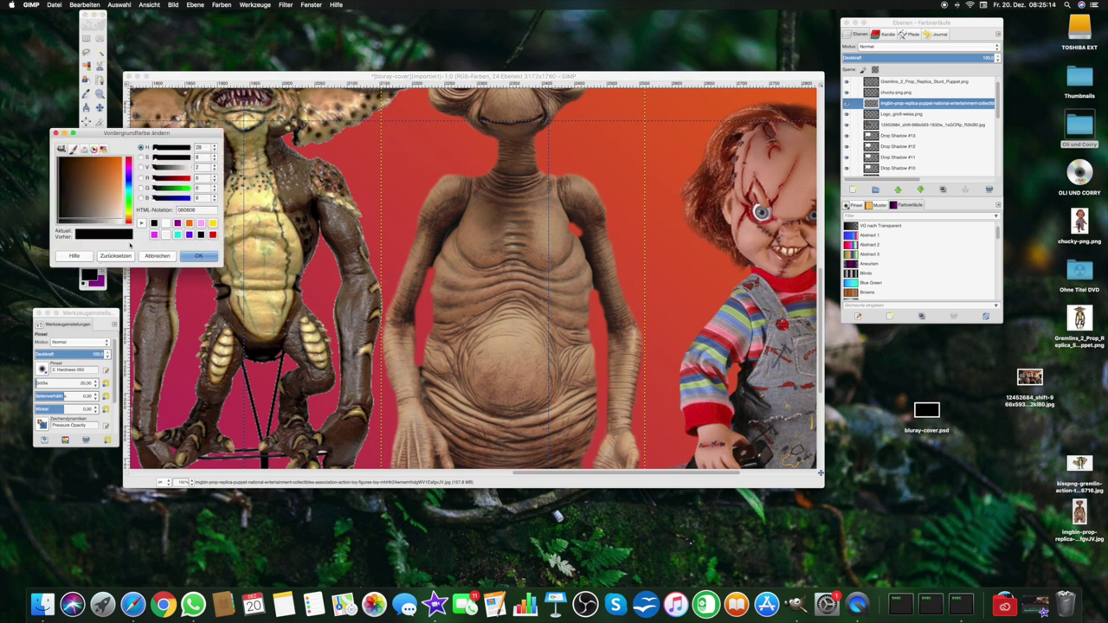
click(199, 257)
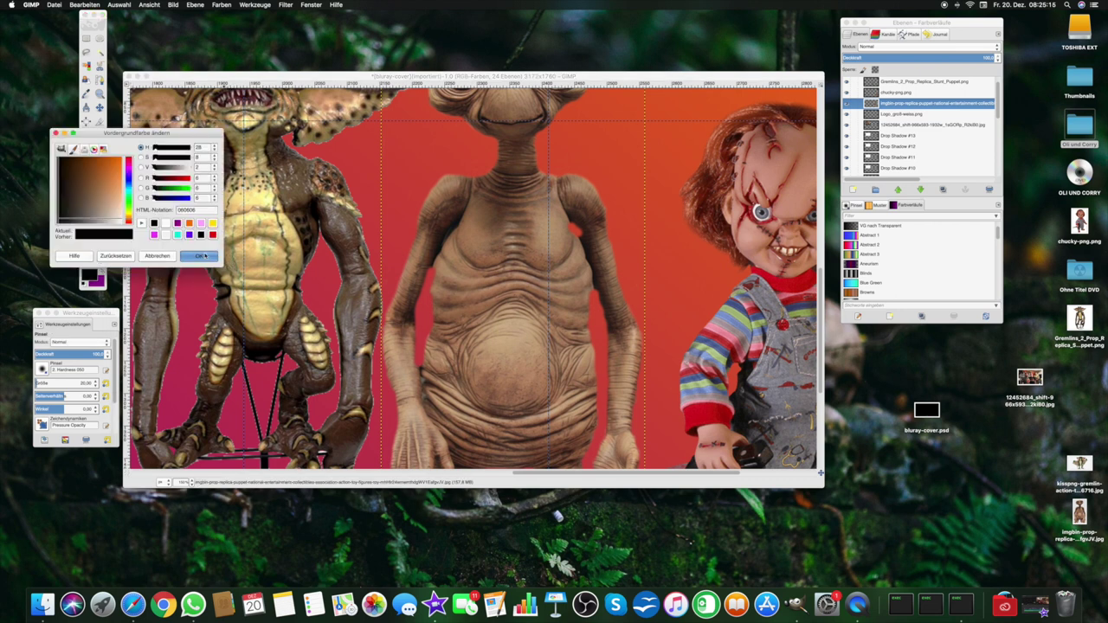
click(581, 234)
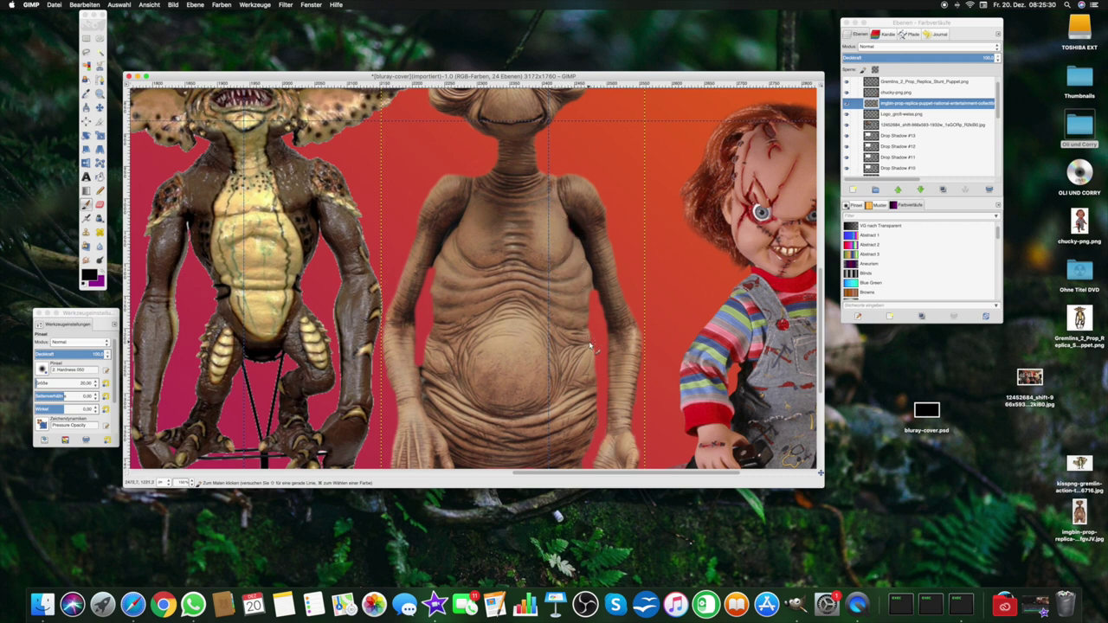
- Zoom out to review E.T. sitting between the Gremlin and Chucky
scroll(593, 331, up, 2)
scroll(594, 330, up, 1)
scroll(594, 331, down, 3)
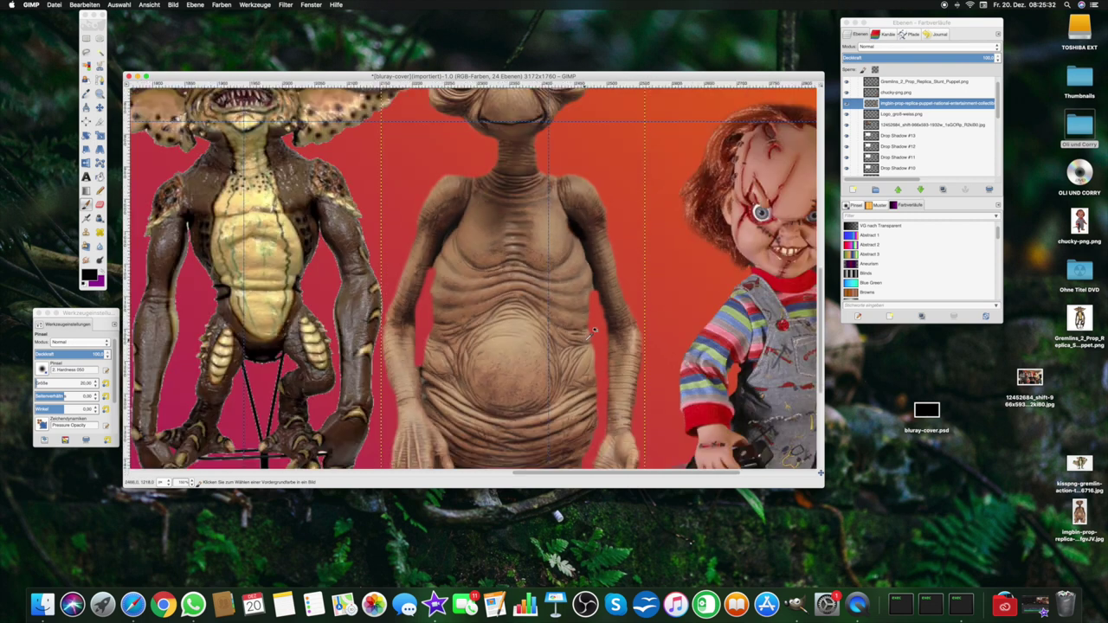
scroll(594, 331, down, 2)
scroll(594, 330, down, 2)
scroll(582, 340, up, 1)
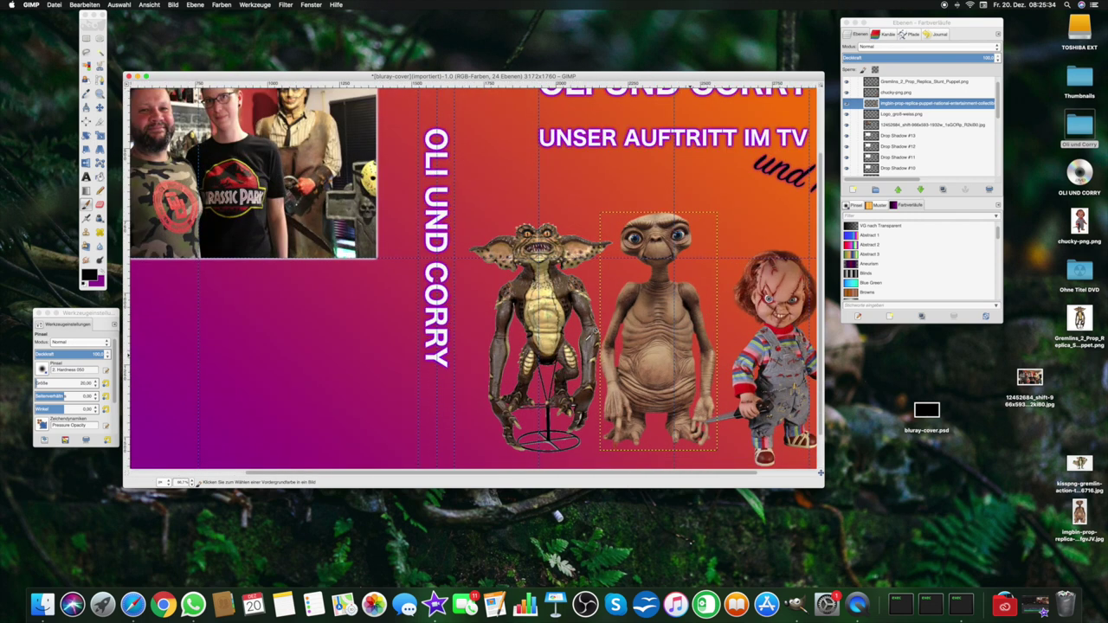
scroll(583, 340, down, 1)
scroll(582, 340, down, 1)
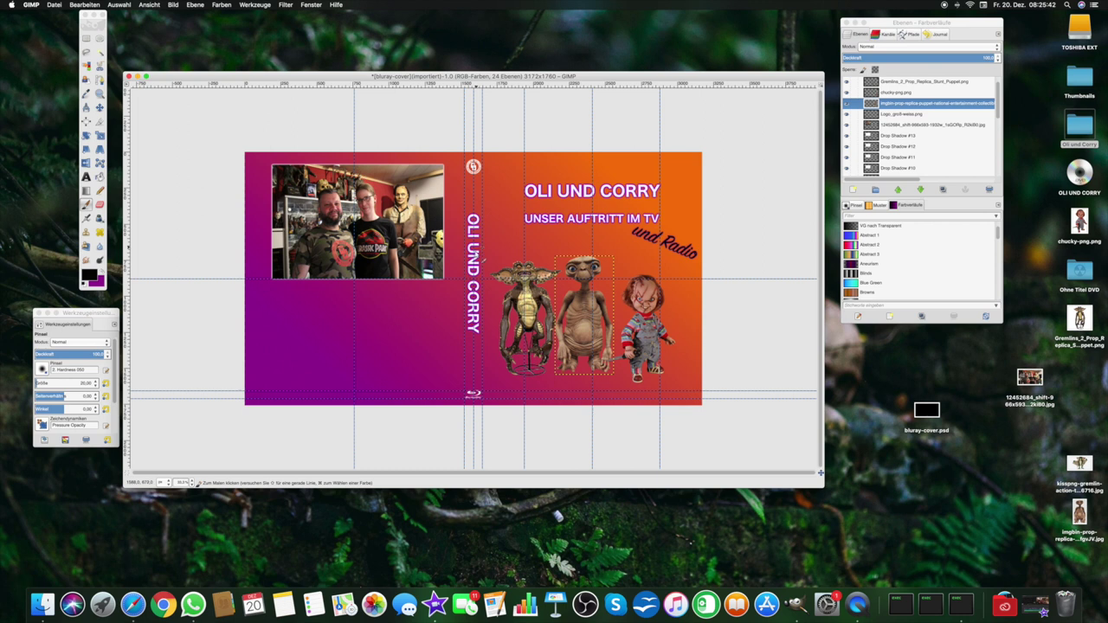
key(super)
scroll(483, 240, up, 1)
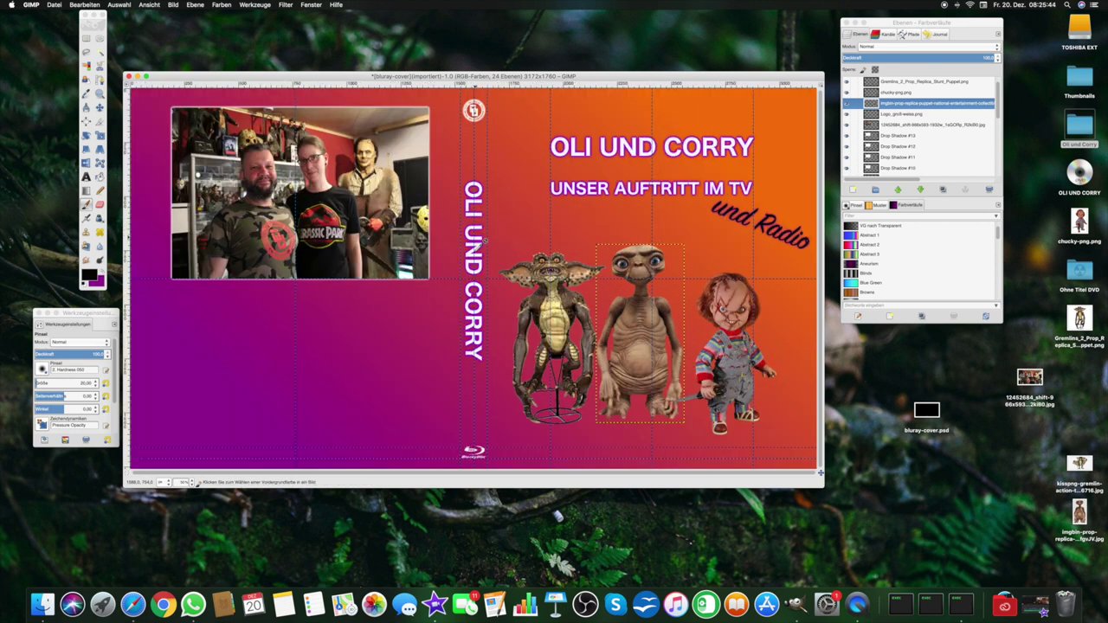
scroll(483, 240, up, 1)
scroll(483, 240, down, 1)
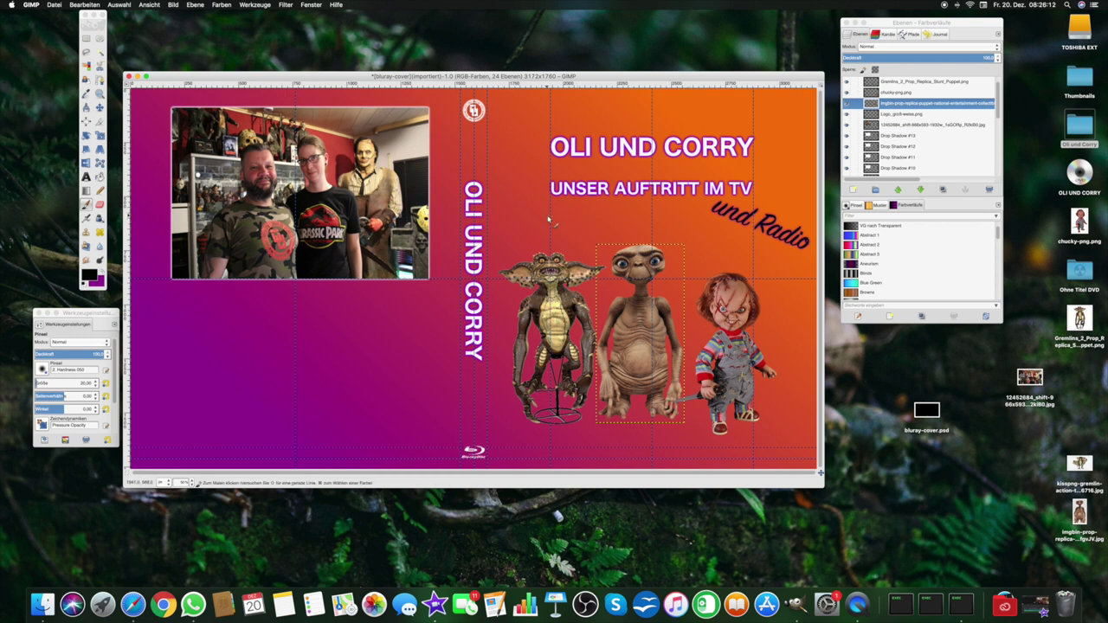
- Apply a black drop shadow to E.T. with offsets 0 and blur 15
click(287, 6)
click(307, 23)
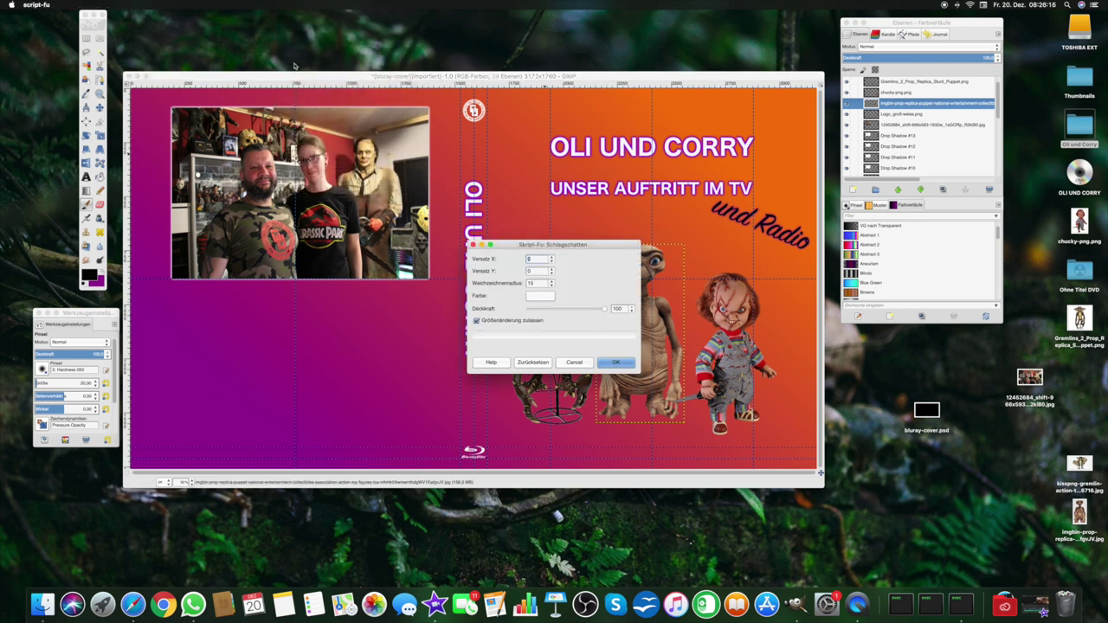
click(540, 296)
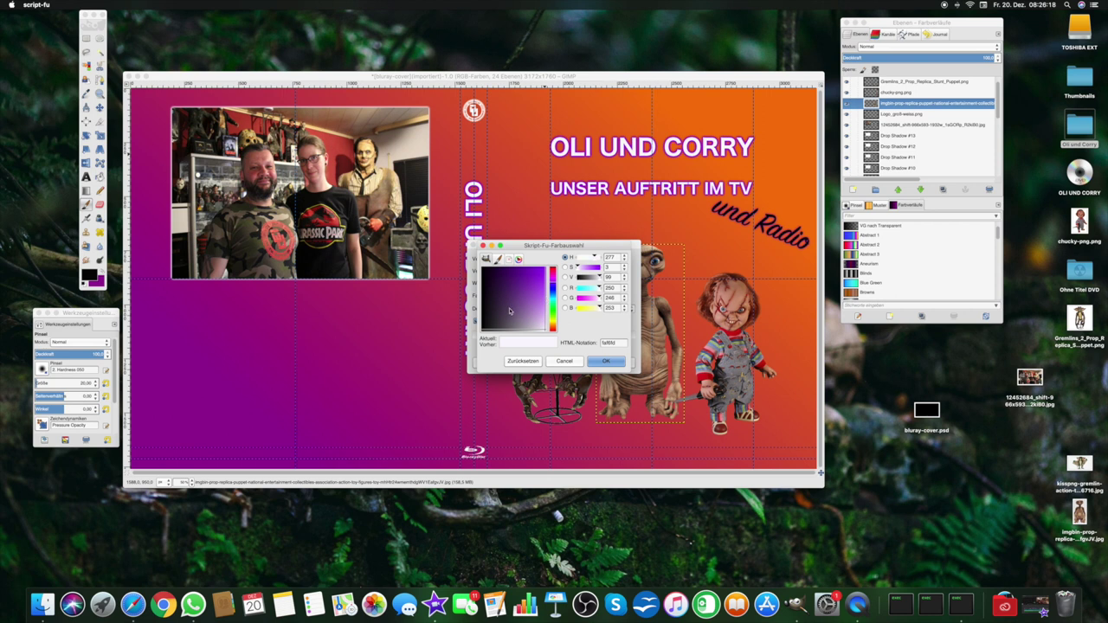
click(486, 325)
click(606, 361)
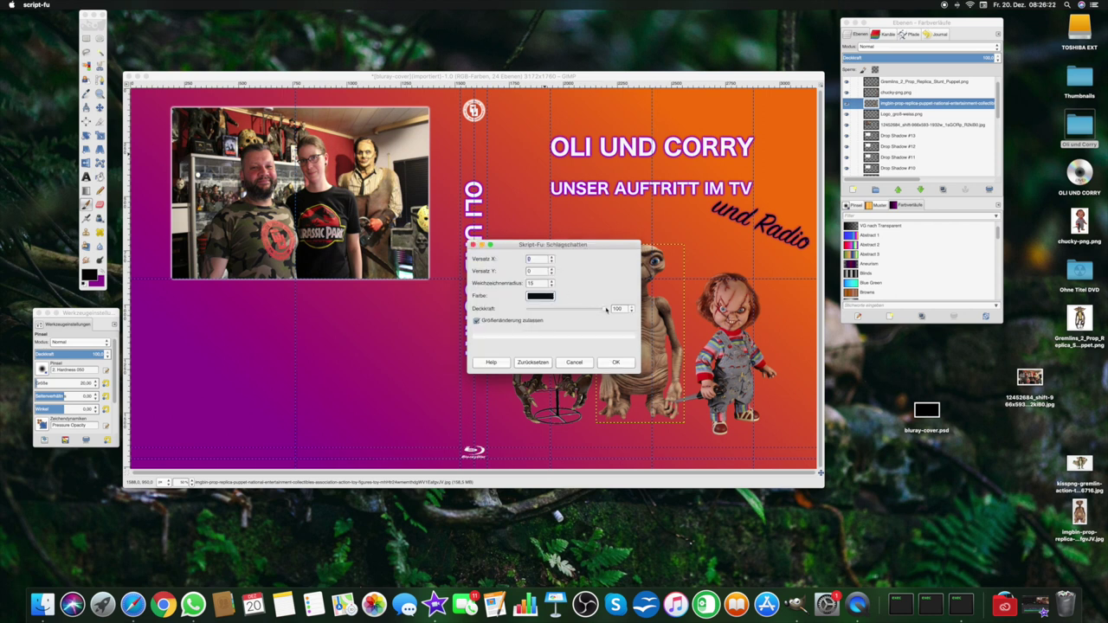
click(616, 362)
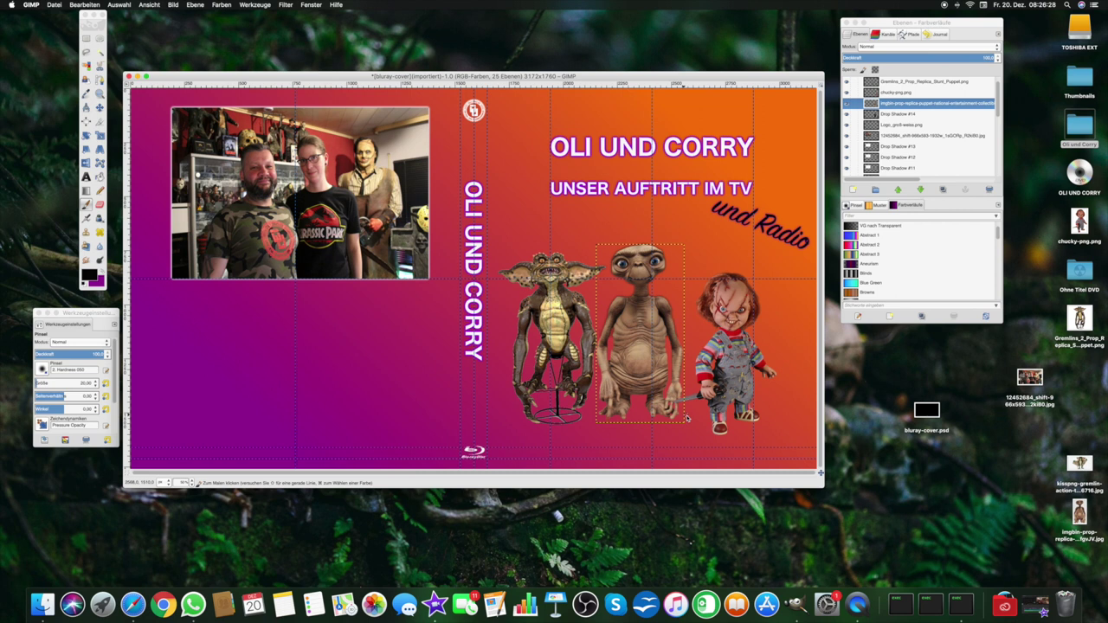
- Repeat the drop shadow on E.T. two more times
click(287, 8)
click(303, 19)
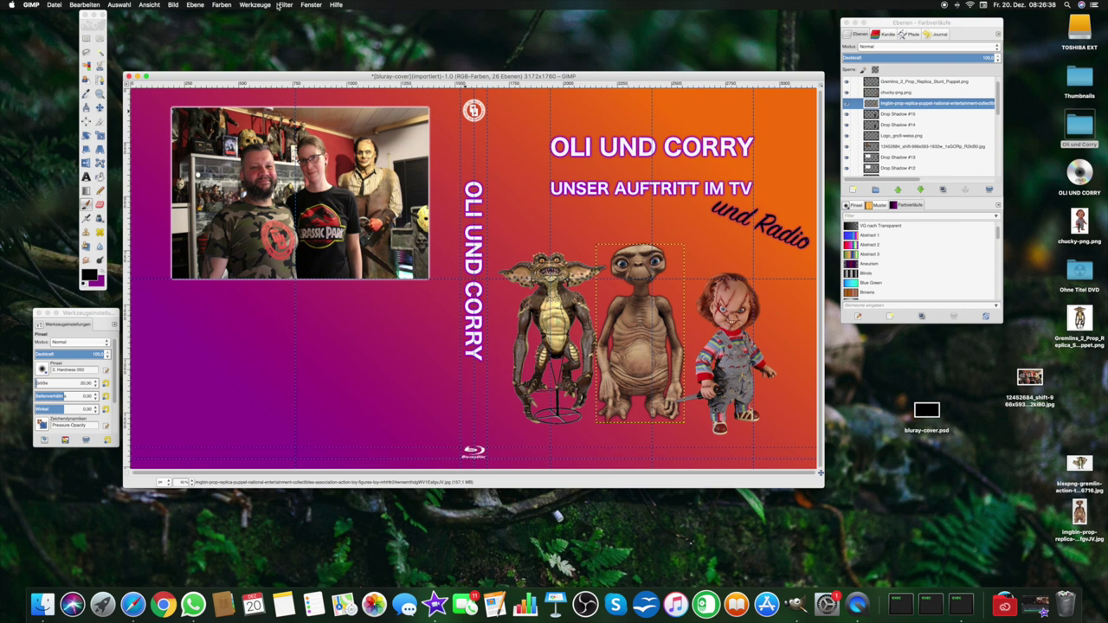
click(281, 7)
click(291, 15)
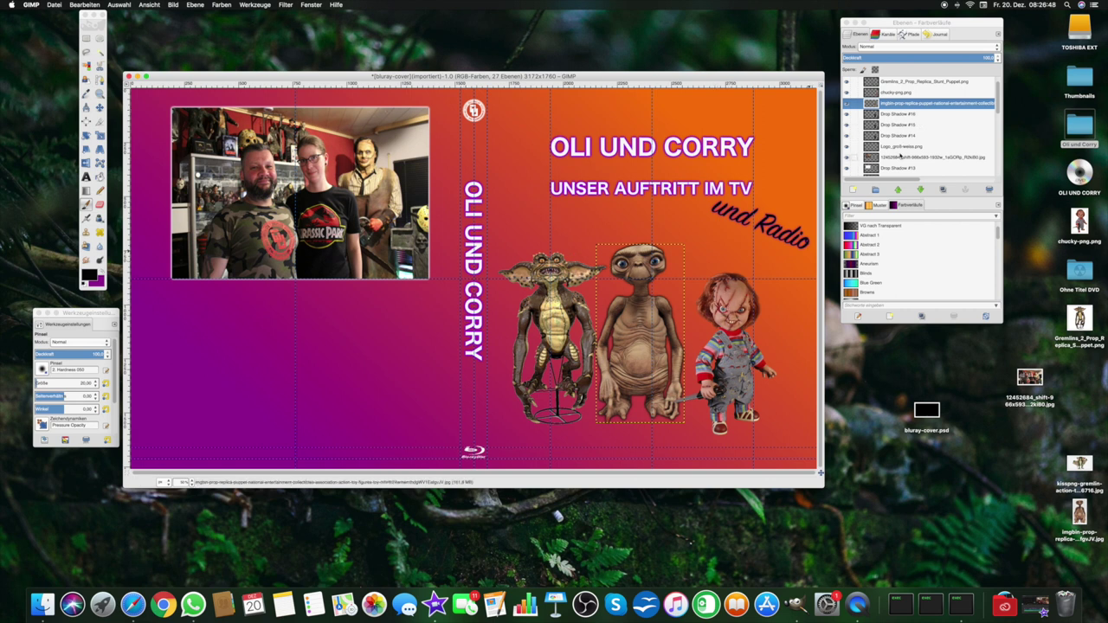
- Select the chucky.png layer and repeat the drop shadow on it four times
click(892, 93)
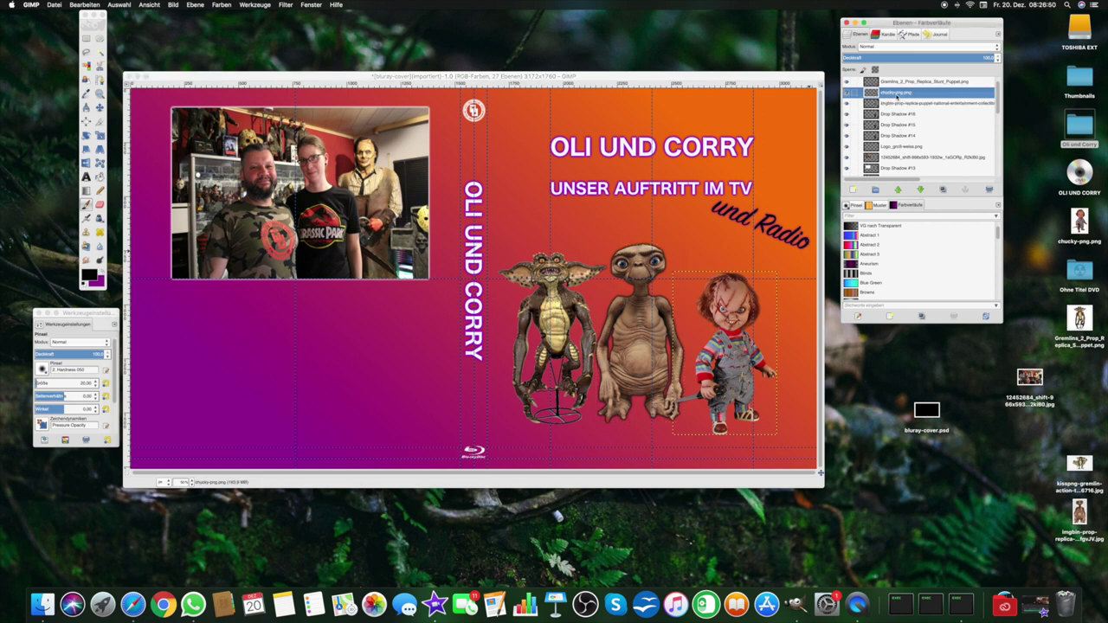
click(288, 5)
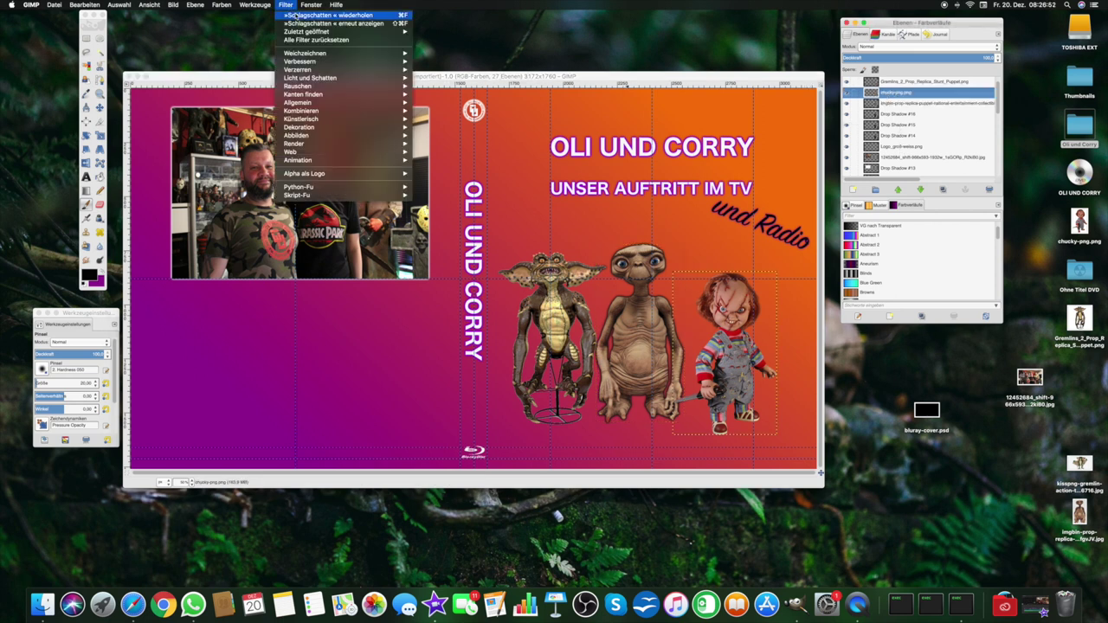
click(294, 15)
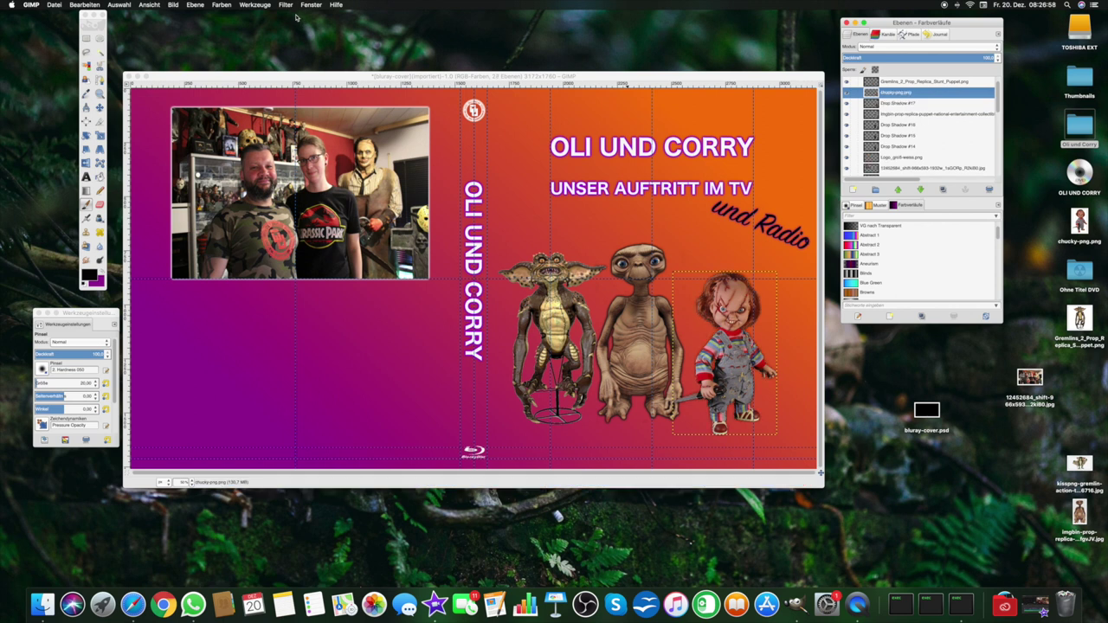
click(291, 5)
click(295, 16)
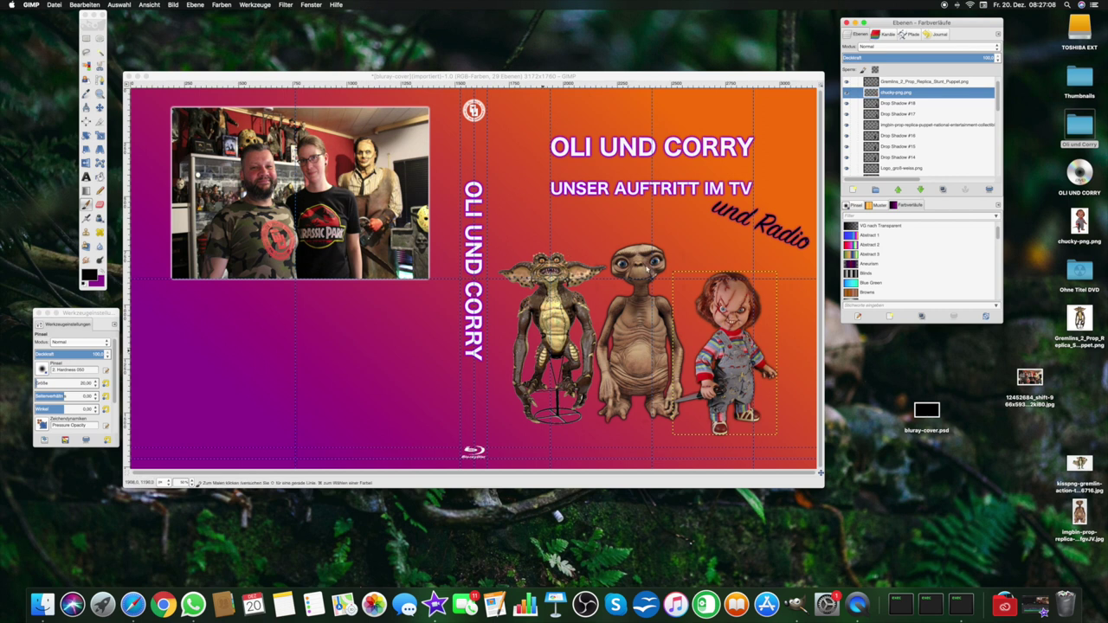
click(287, 5)
click(292, 14)
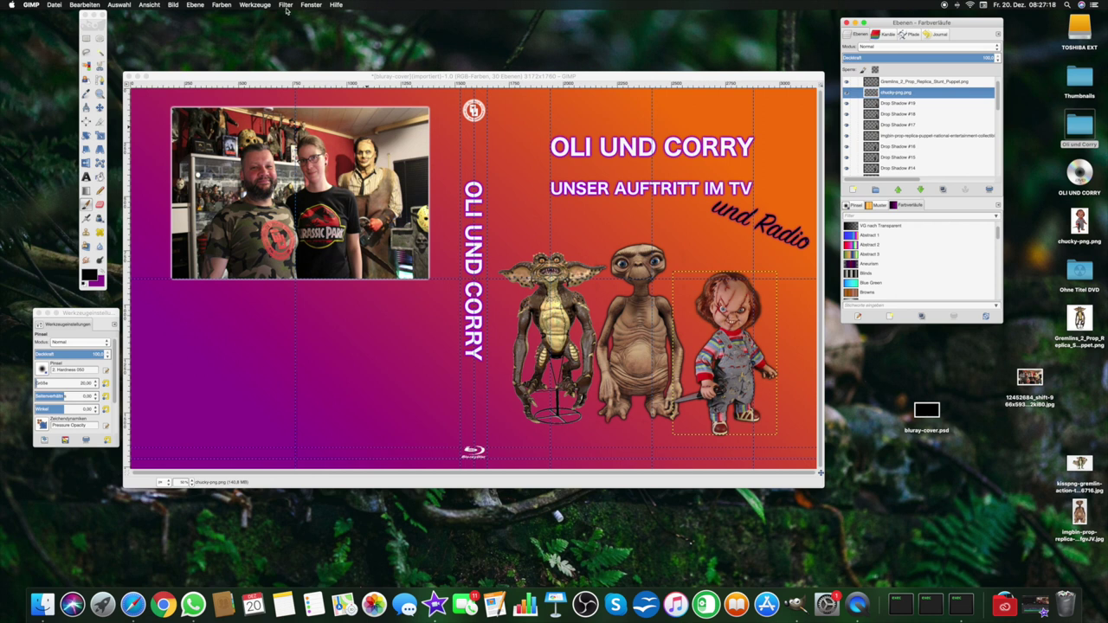
click(287, 6)
click(291, 14)
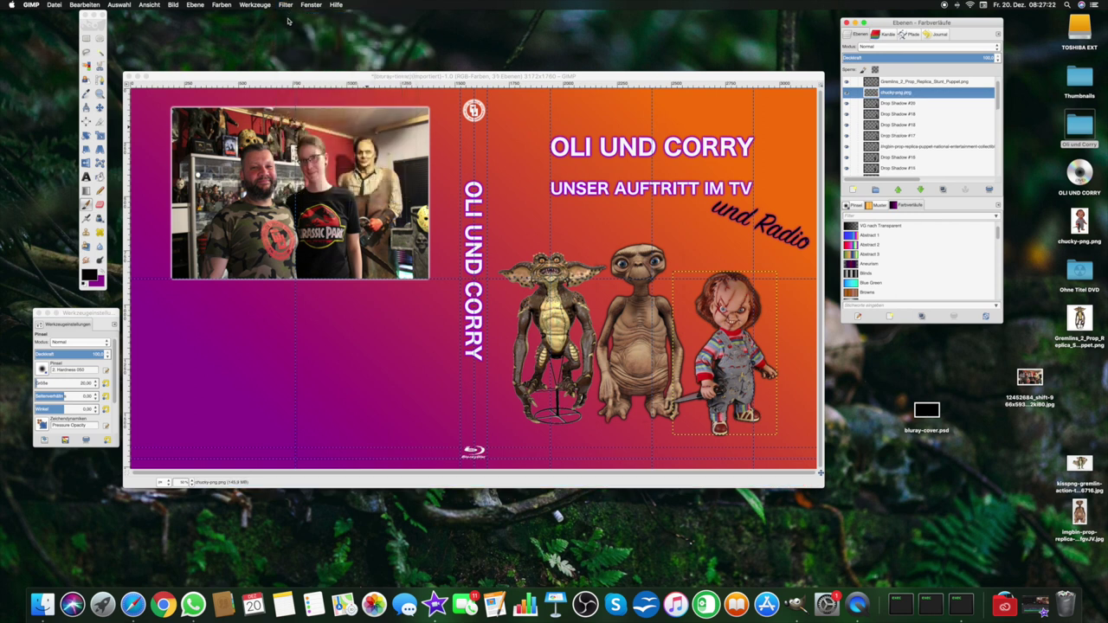
- Drag coverolicorry27x15.jpg from the Trash to the desktop and open it in Preview
click(1066, 595)
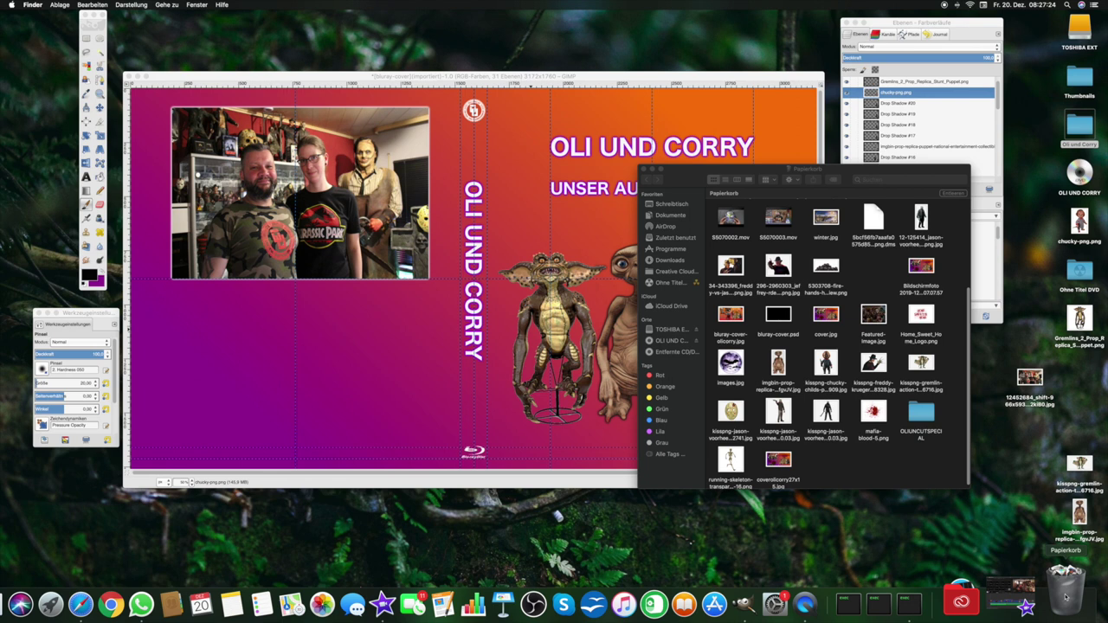
double_click(778, 462)
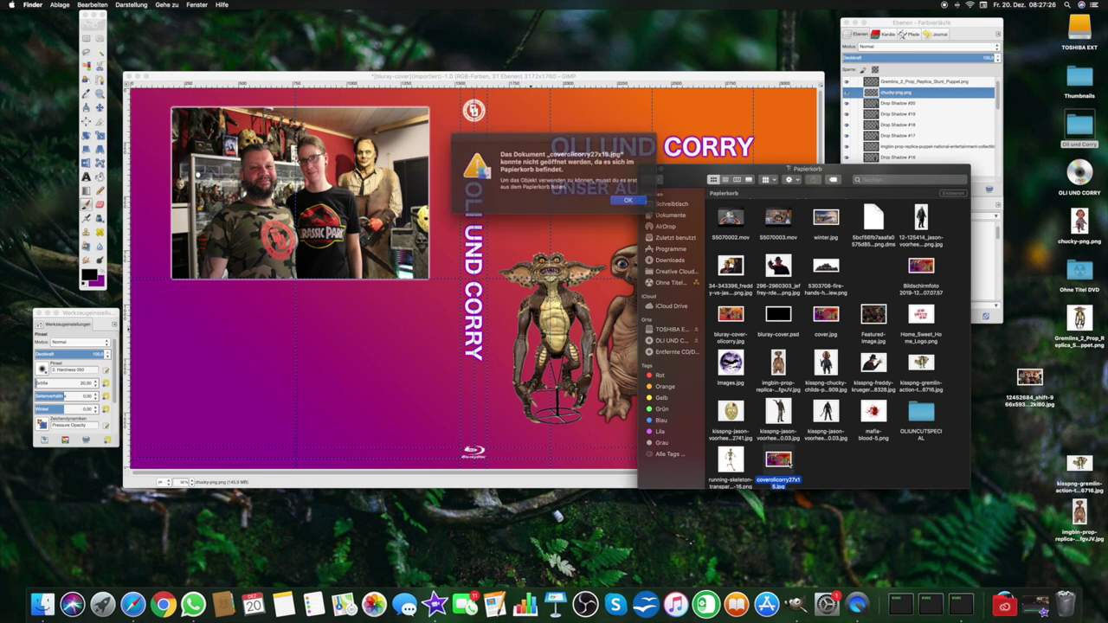
key(Return)
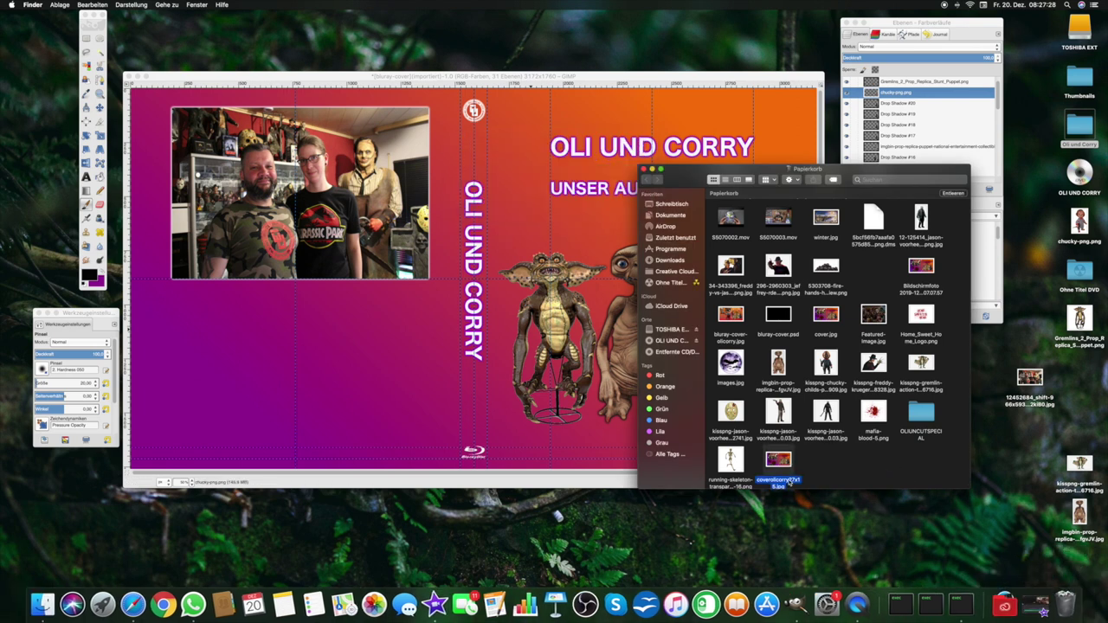
drag(789, 482, 936, 547)
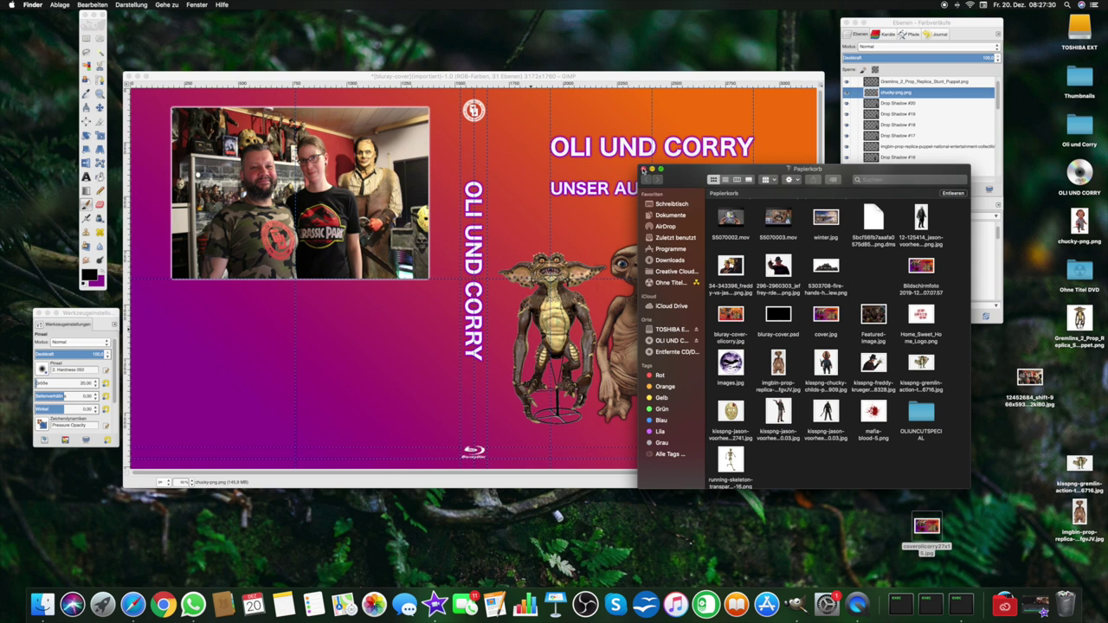
click(643, 169)
key(super+o)
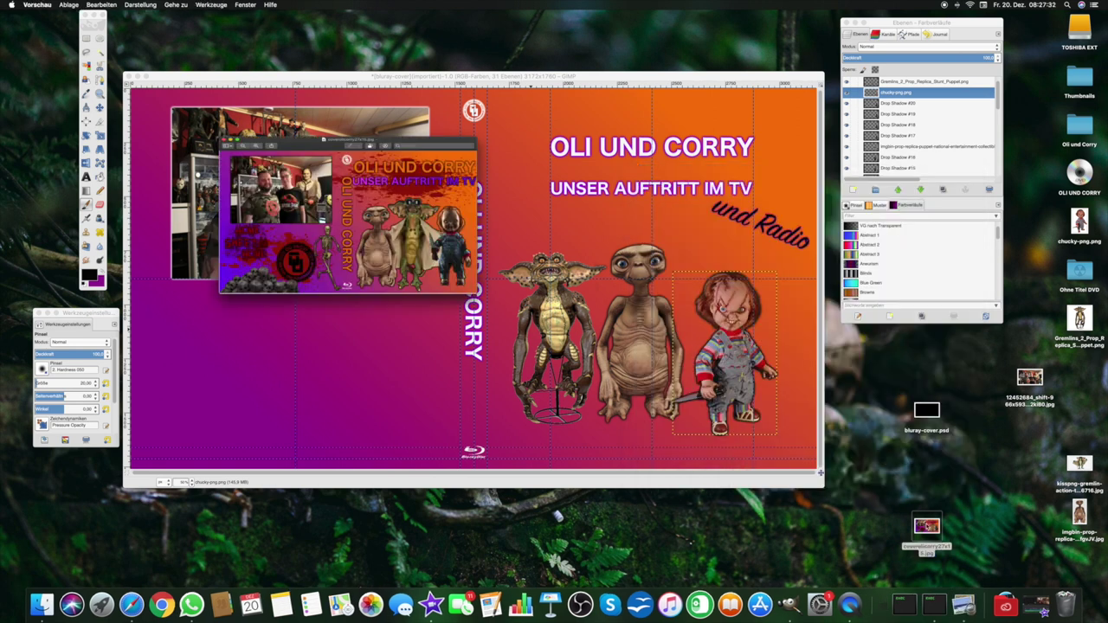
- Move and enlarge the Preview window to inspect the old coverolicorry27x15.jpg design
drag(195, 29, 531, 156)
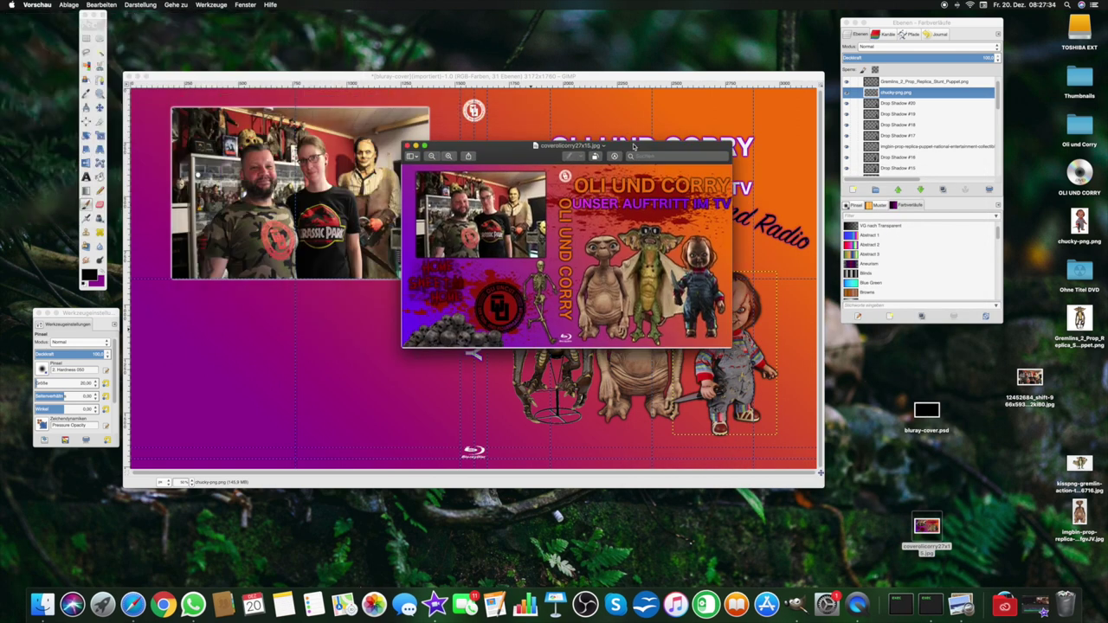
drag(668, 140, 832, 23)
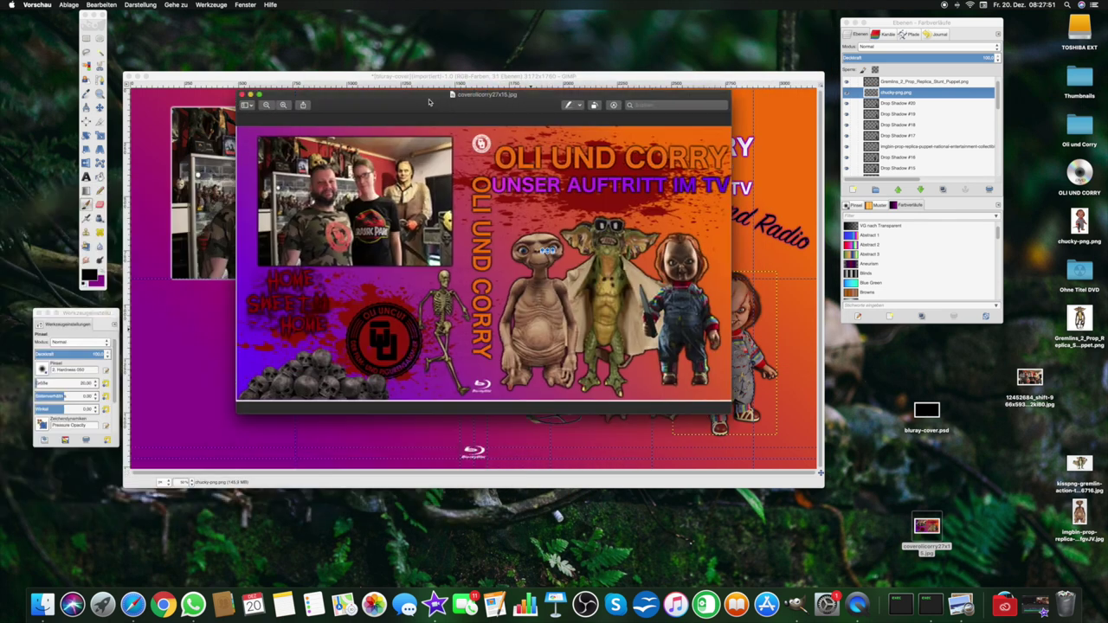
drag(526, 37, 409, 125)
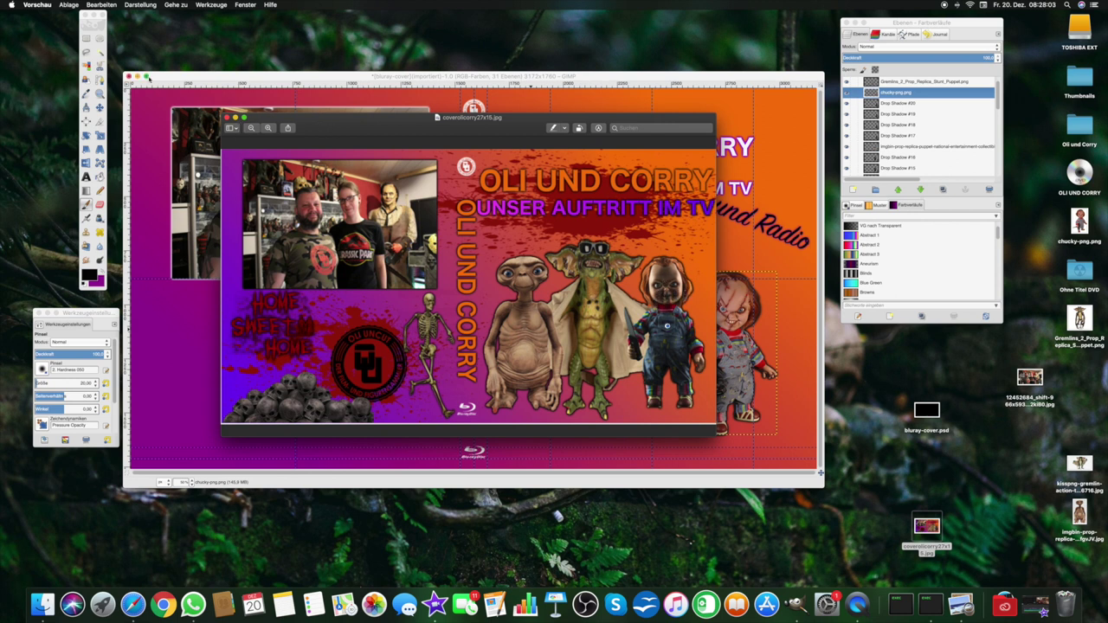
- Close Preview and move coverolicorry27x15.jpg back to the Trash
click(227, 118)
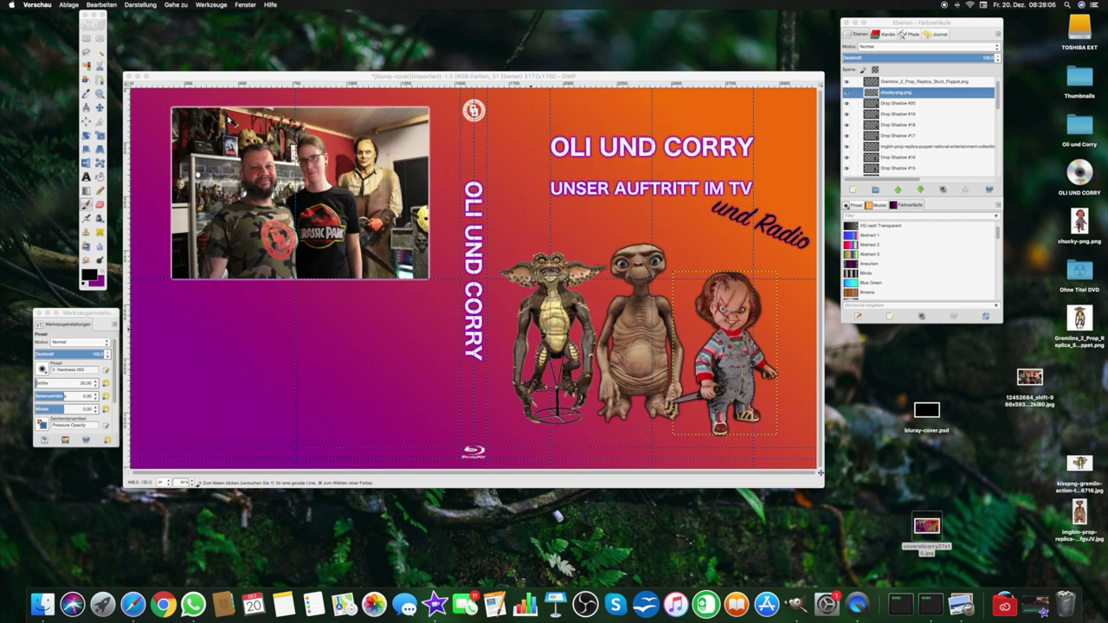
drag(926, 532, 1064, 603)
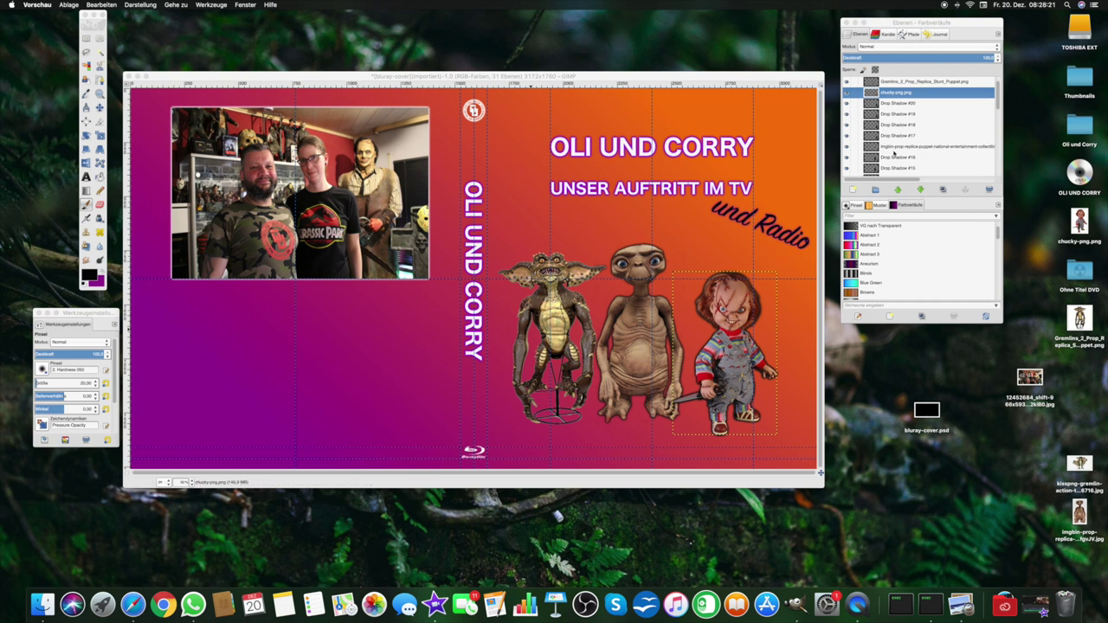
scroll(893, 153, down, 1)
scroll(893, 152, down, 3)
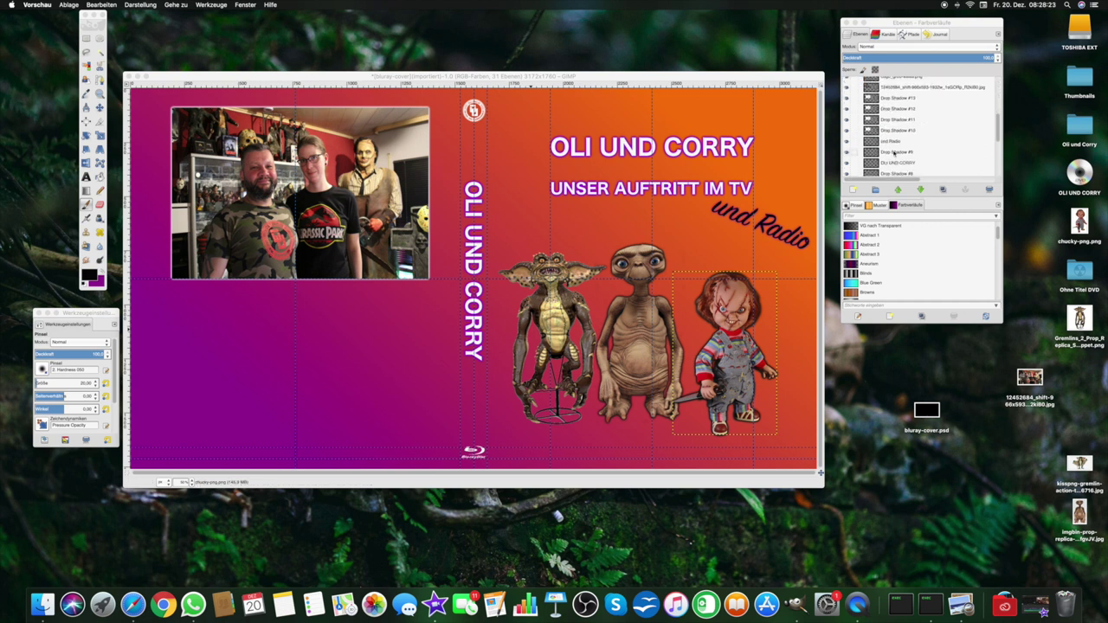
- Select the Gremlins layer in the Layers panel
scroll(893, 153, down, 2)
scroll(893, 153, up, 2)
scroll(893, 153, up, 1)
scroll(893, 153, up, 1)
scroll(894, 153, up, 1)
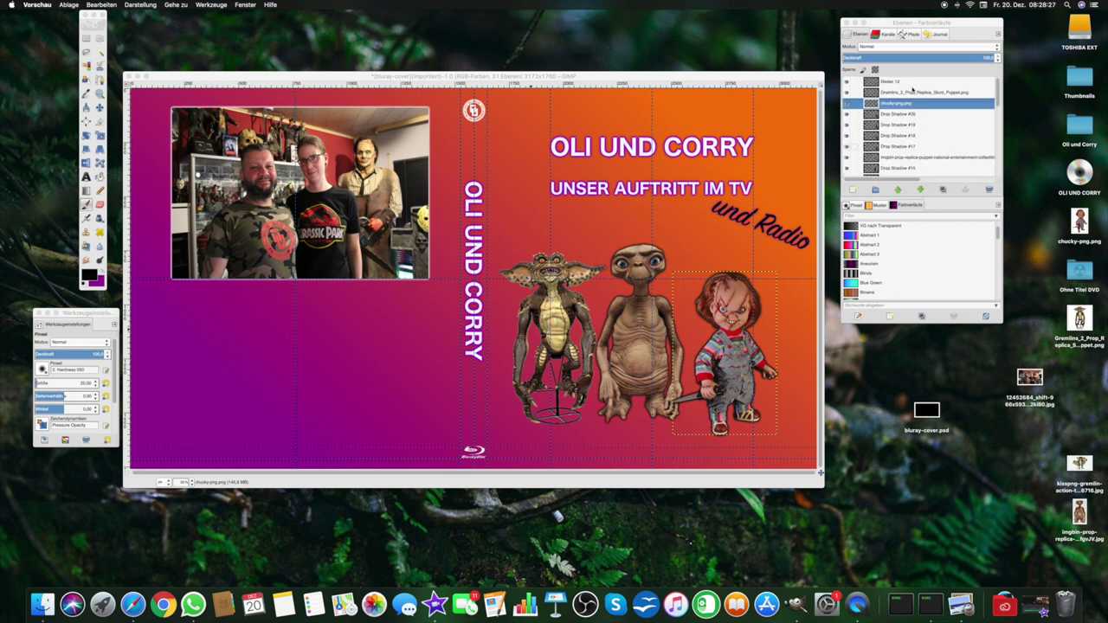
click(897, 97)
click(904, 92)
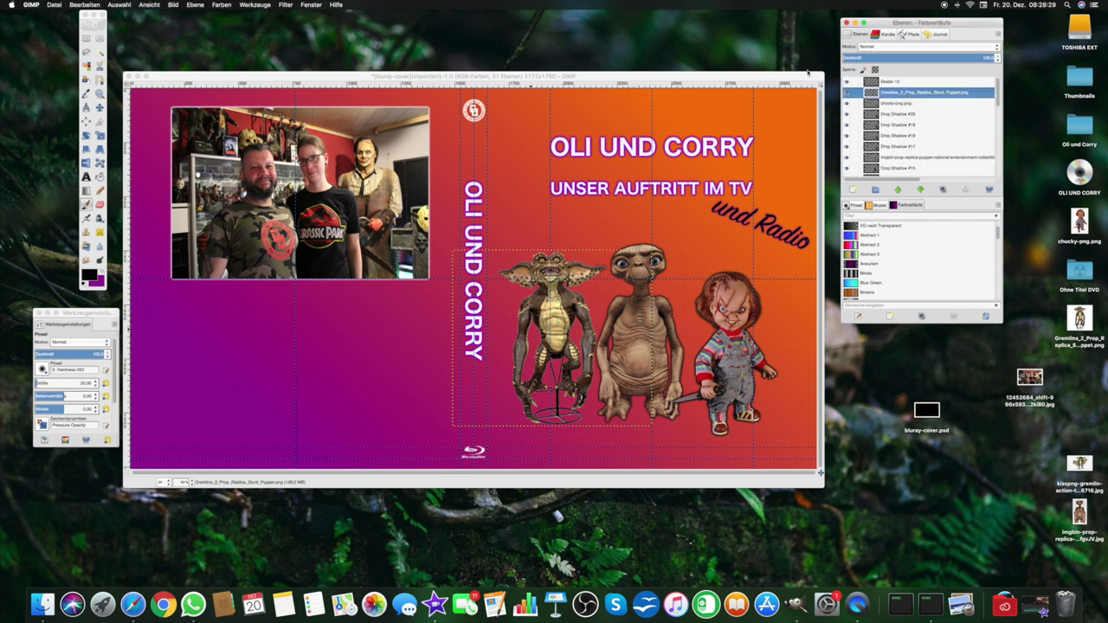
- Stack three more drop shadows on the Gremlin, then bring up Google in Safari
click(285, 4)
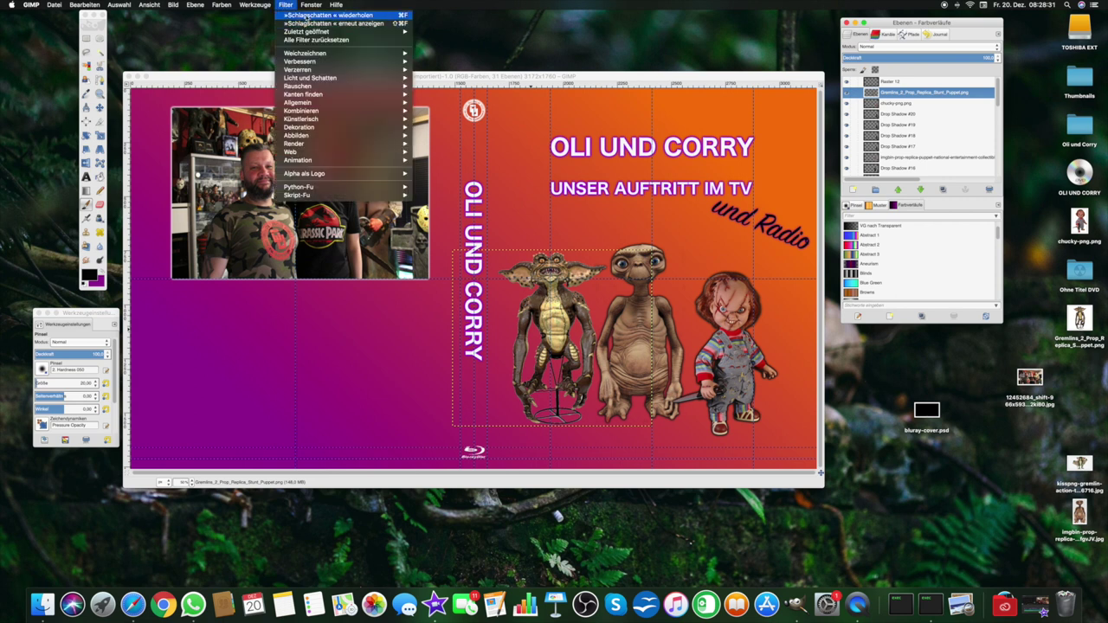
click(303, 17)
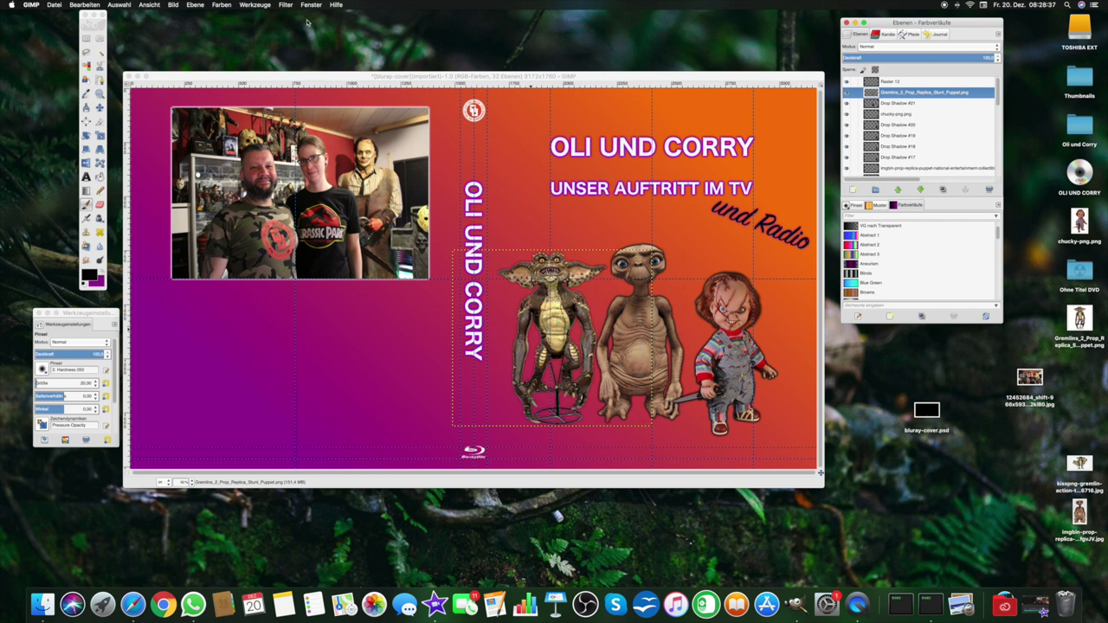
click(288, 4)
click(292, 16)
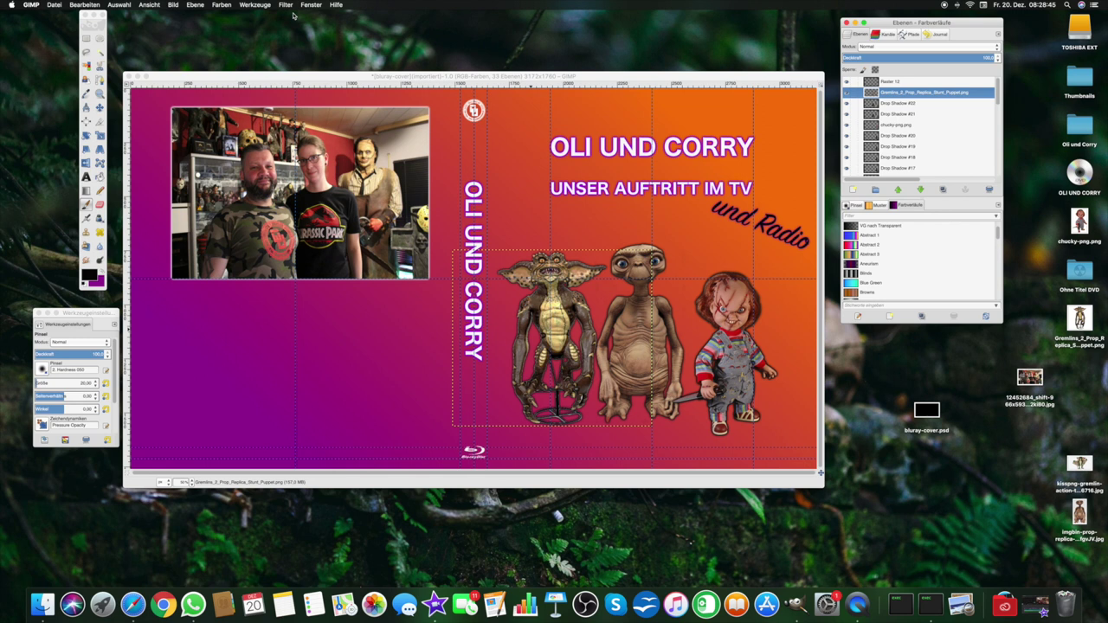
click(281, 5)
click(284, 13)
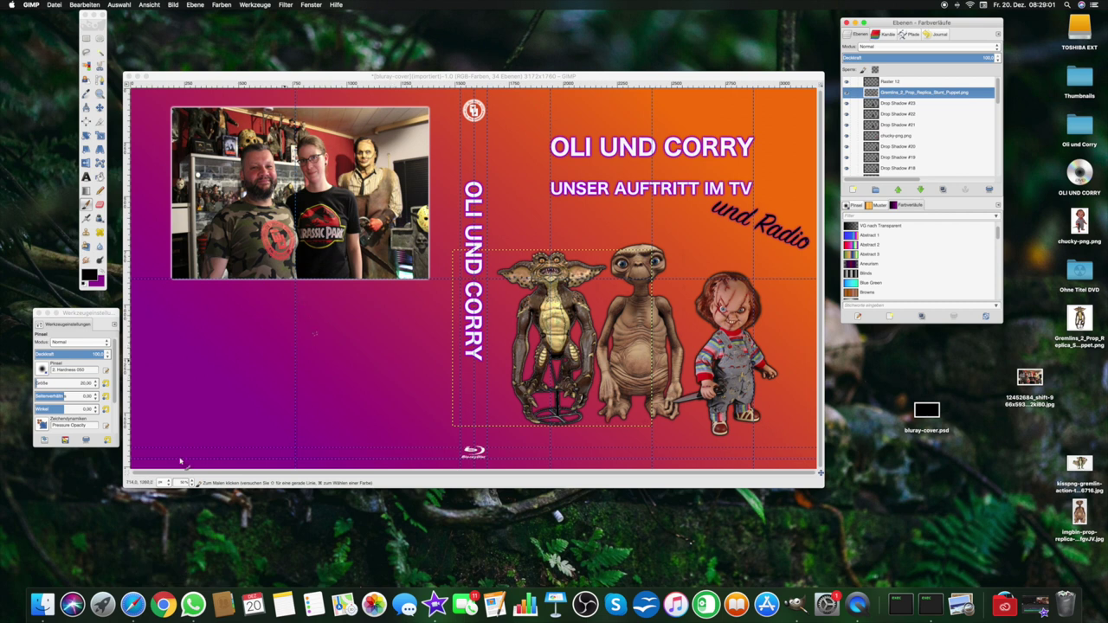
click(137, 597)
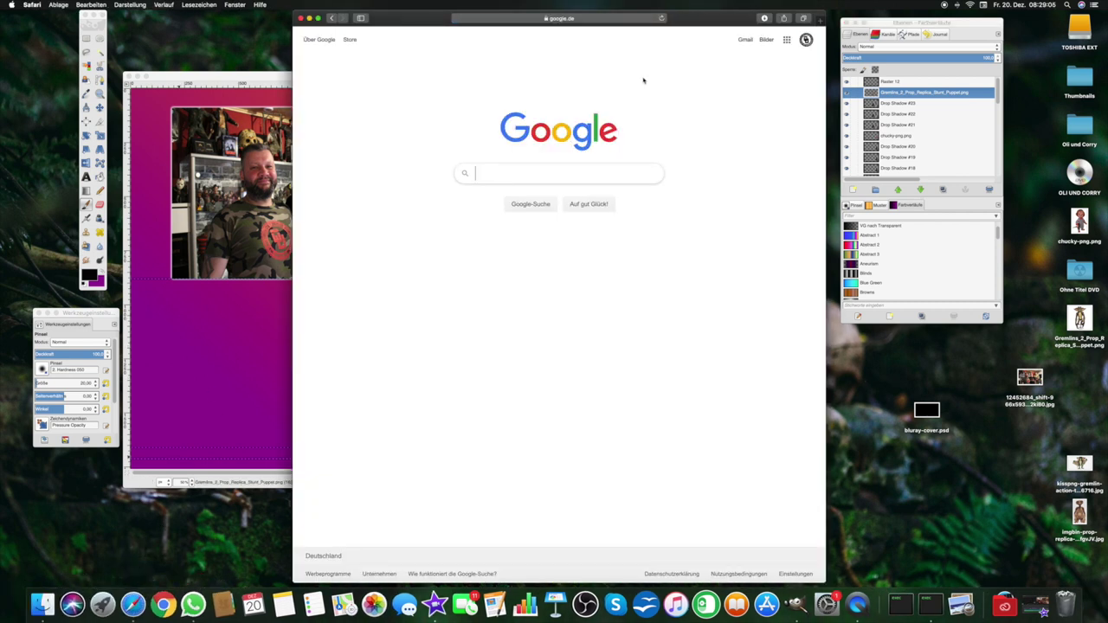
- Search Google Images for 'swr png'
text(swr )
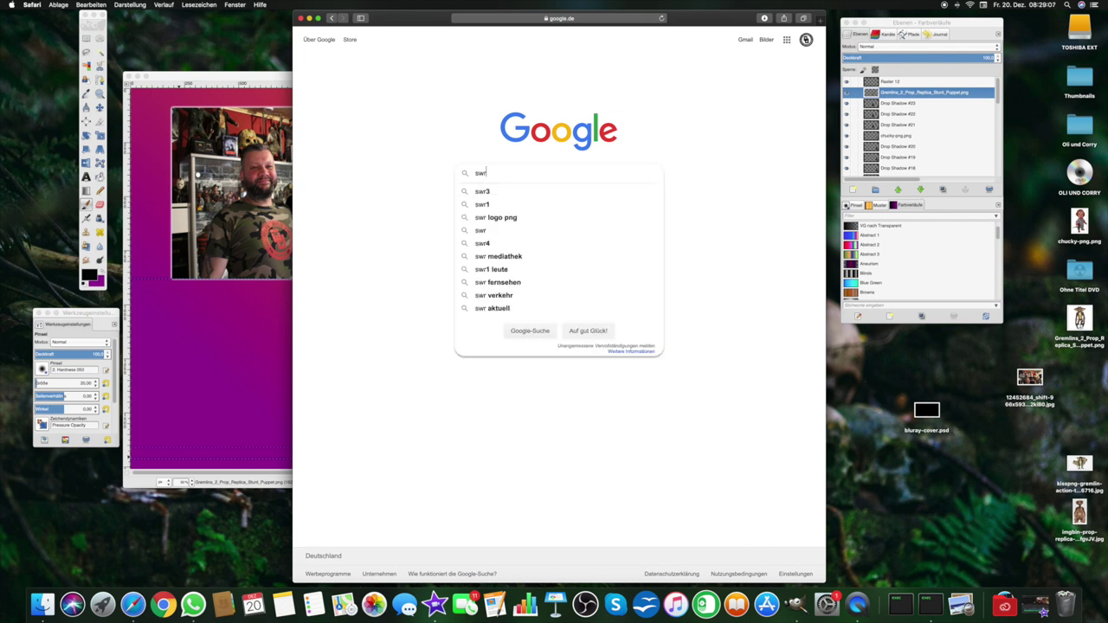
text(png)
key(Return)
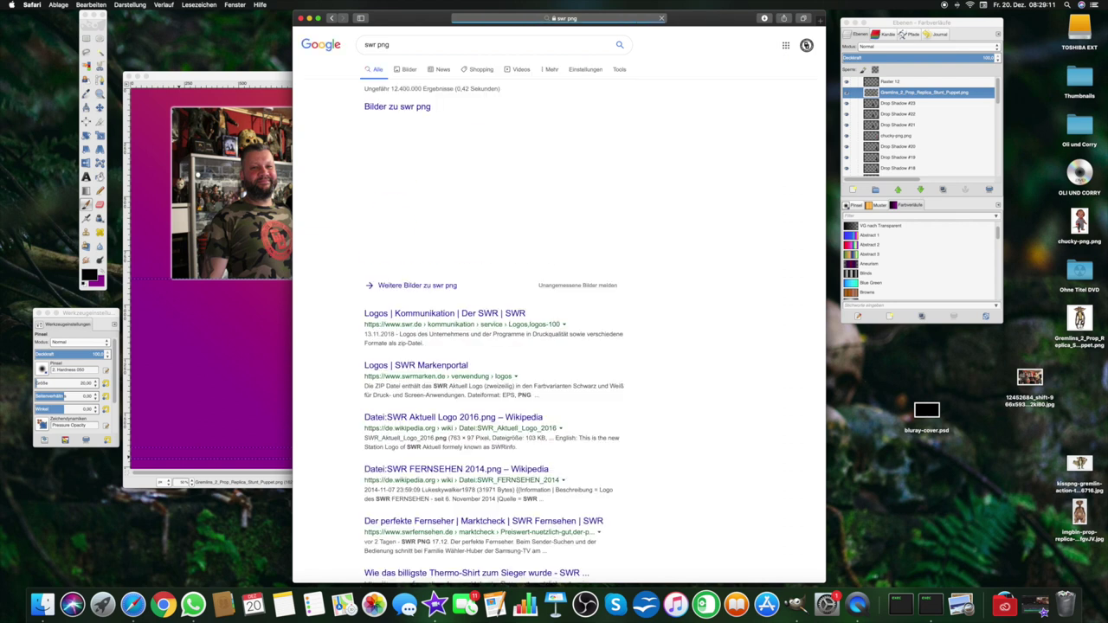
click(411, 70)
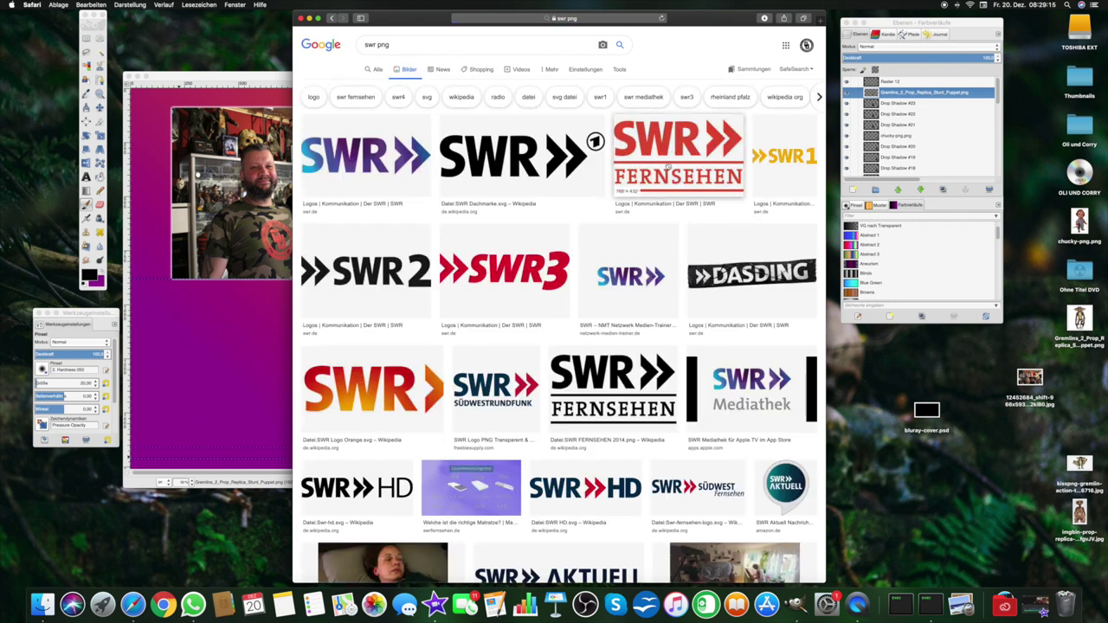
- Preview SWR Fernsehen logo candidates in the image results
click(666, 157)
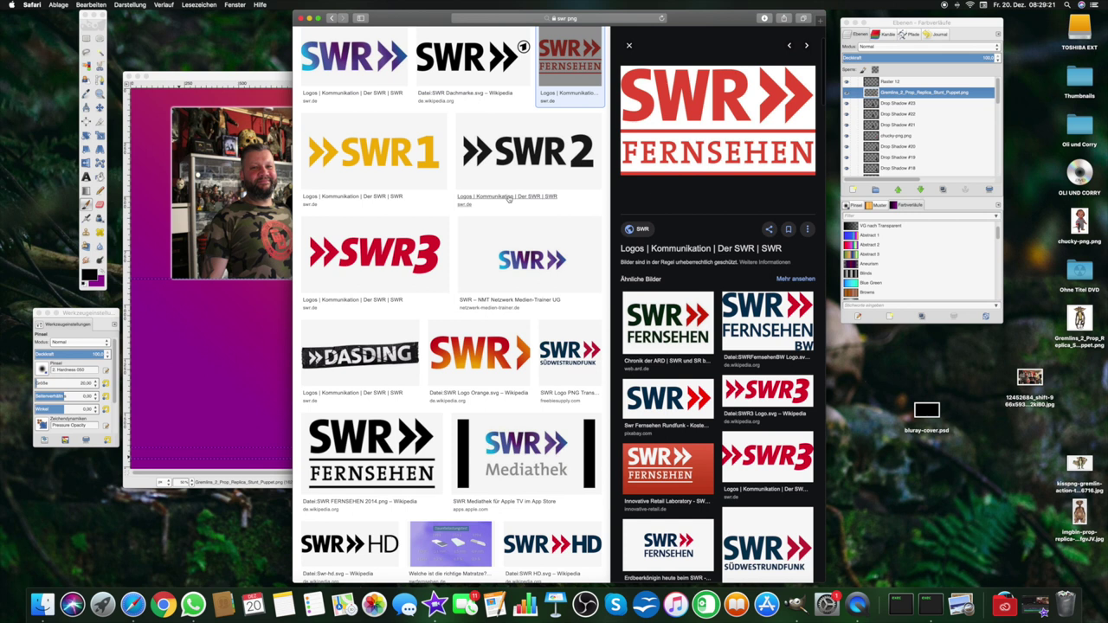
scroll(508, 200, up, 2)
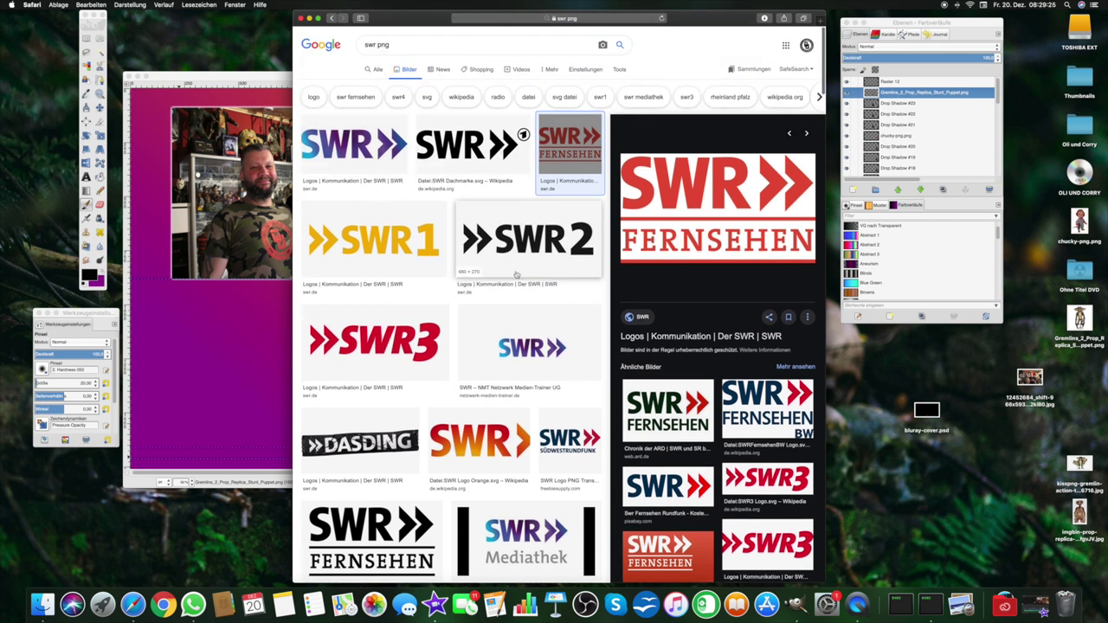
scroll(516, 274, down, 5)
scroll(519, 274, down, 5)
scroll(717, 342, down, 2)
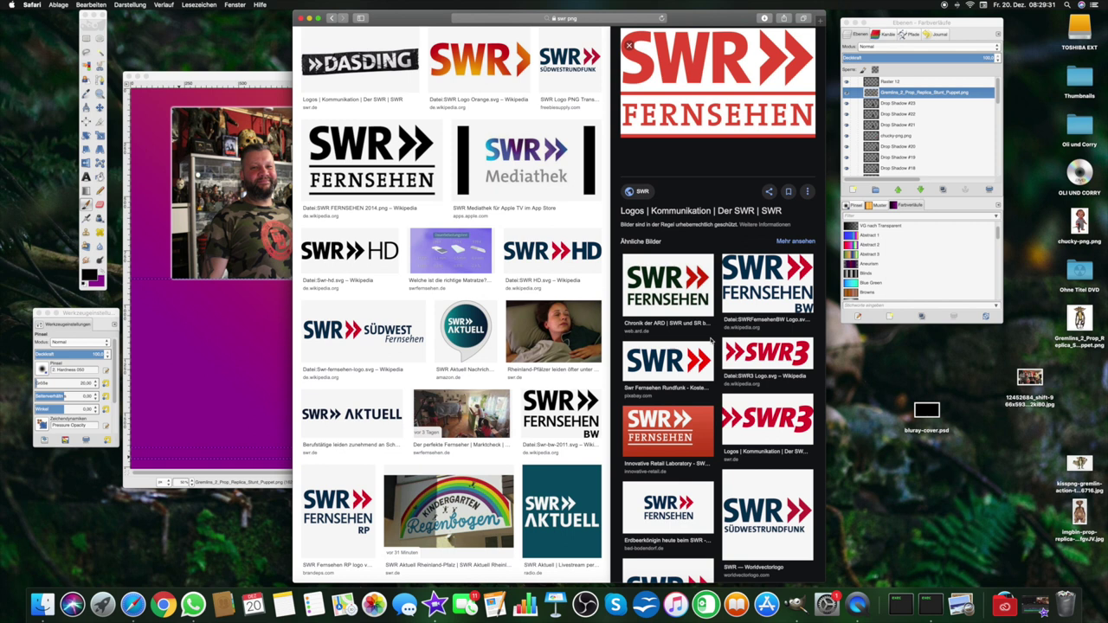
scroll(711, 343, down, 3)
scroll(711, 343, down, 2)
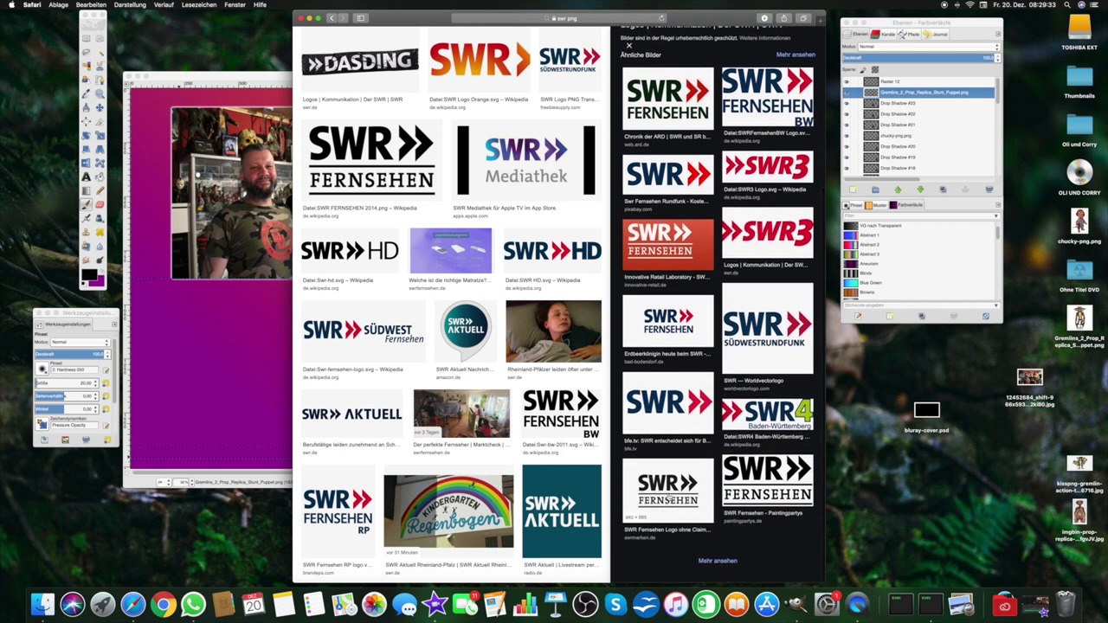
click(668, 498)
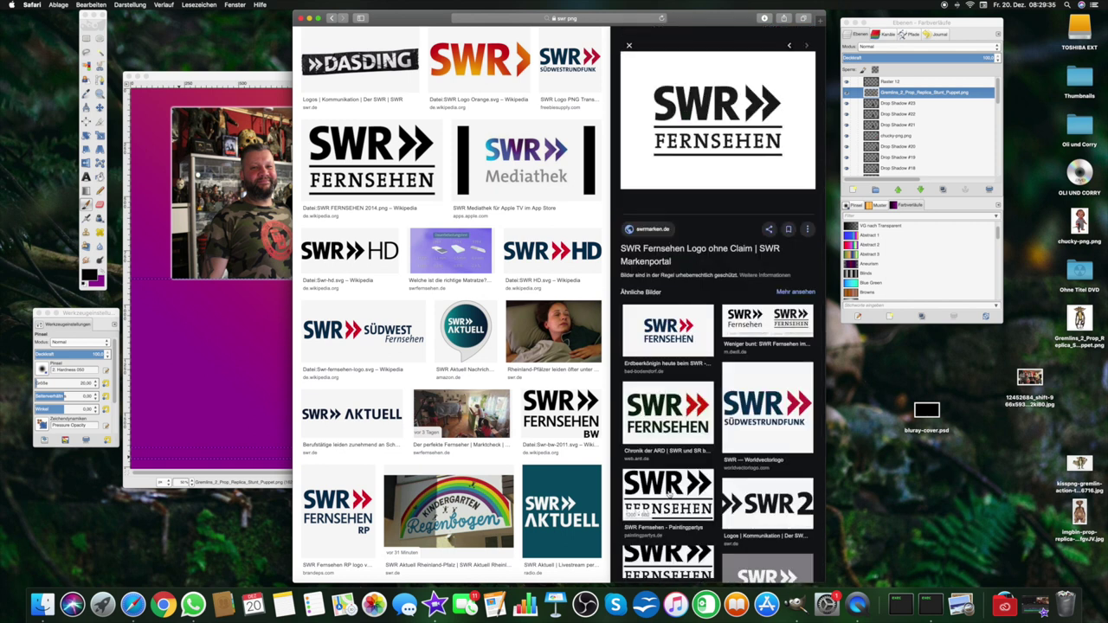
scroll(668, 495, up, 2)
scroll(663, 492, up, 5)
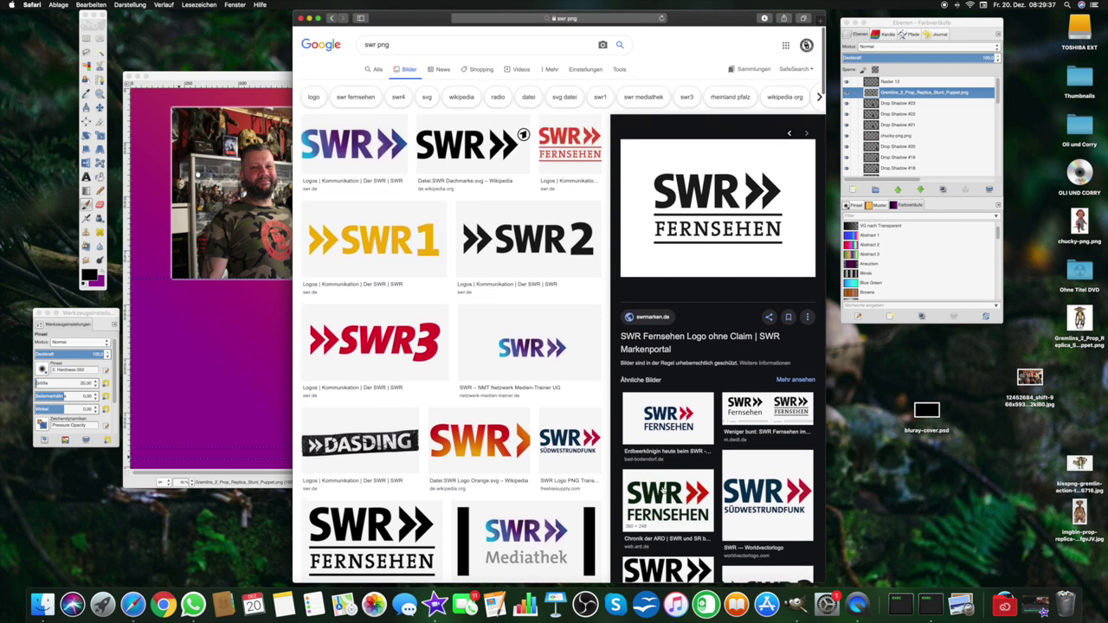
- Save the orange Wikipedia SWR logo as 505px-SWR_Logo_Orange.svg.png
click(481, 436)
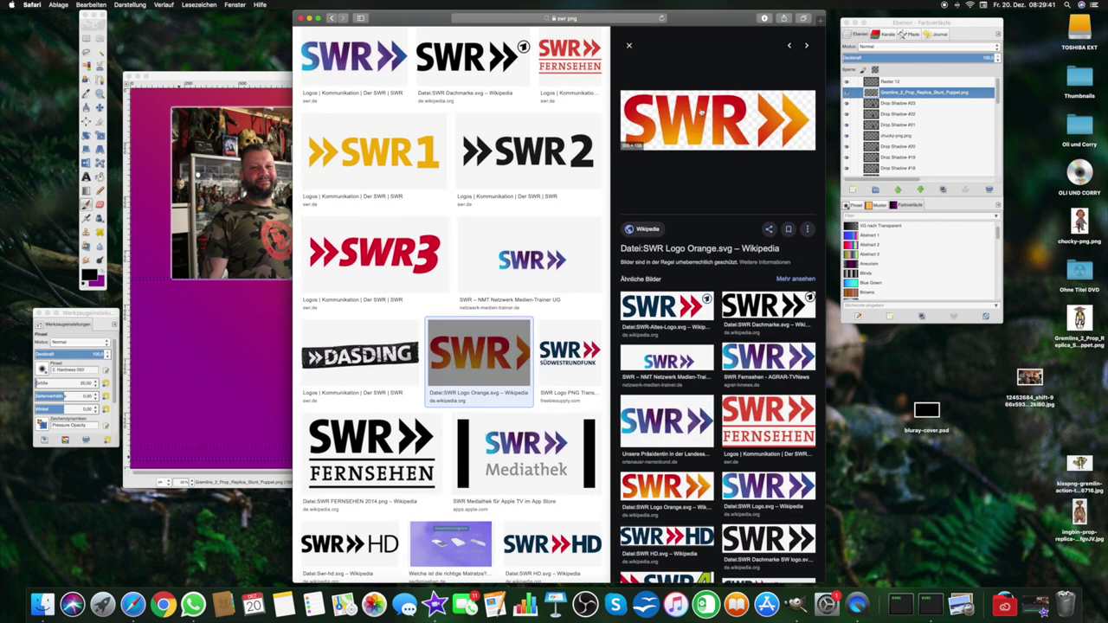
right_click(700, 111)
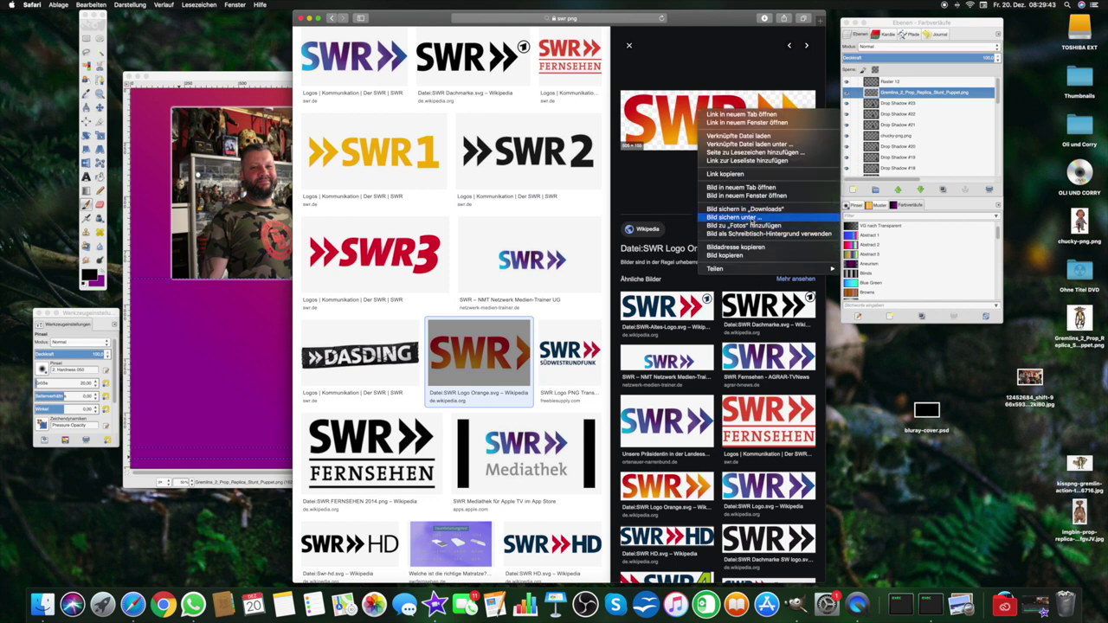
click(752, 218)
click(618, 82)
scroll(411, 200, up, 3)
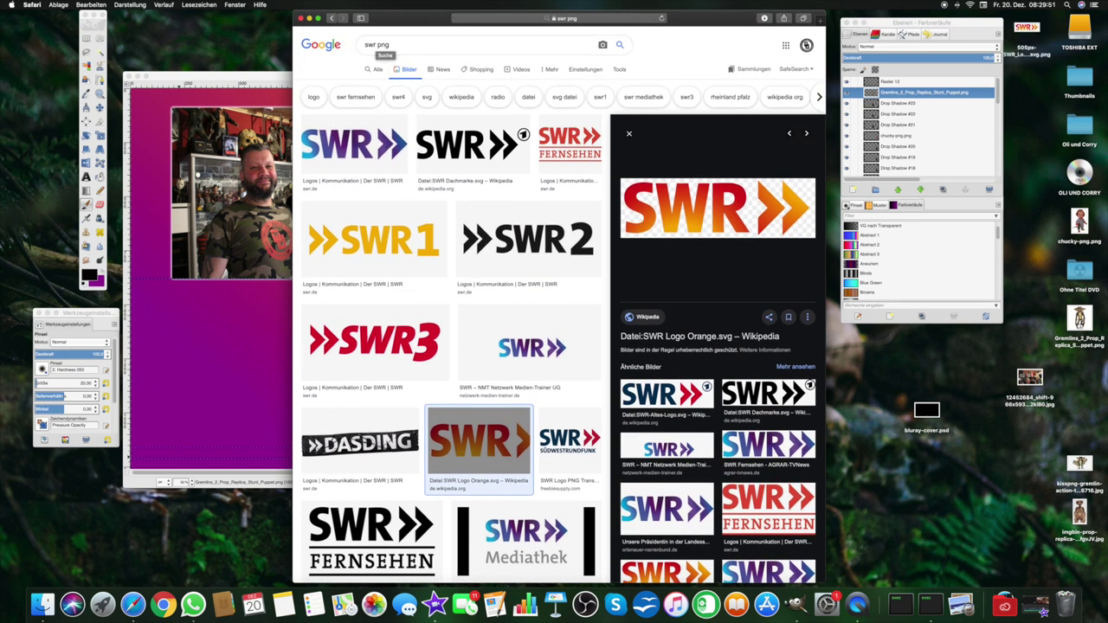
- Open the Oli und Corry folder, close and reopen it, and raise the system volume
double_click(1078, 126)
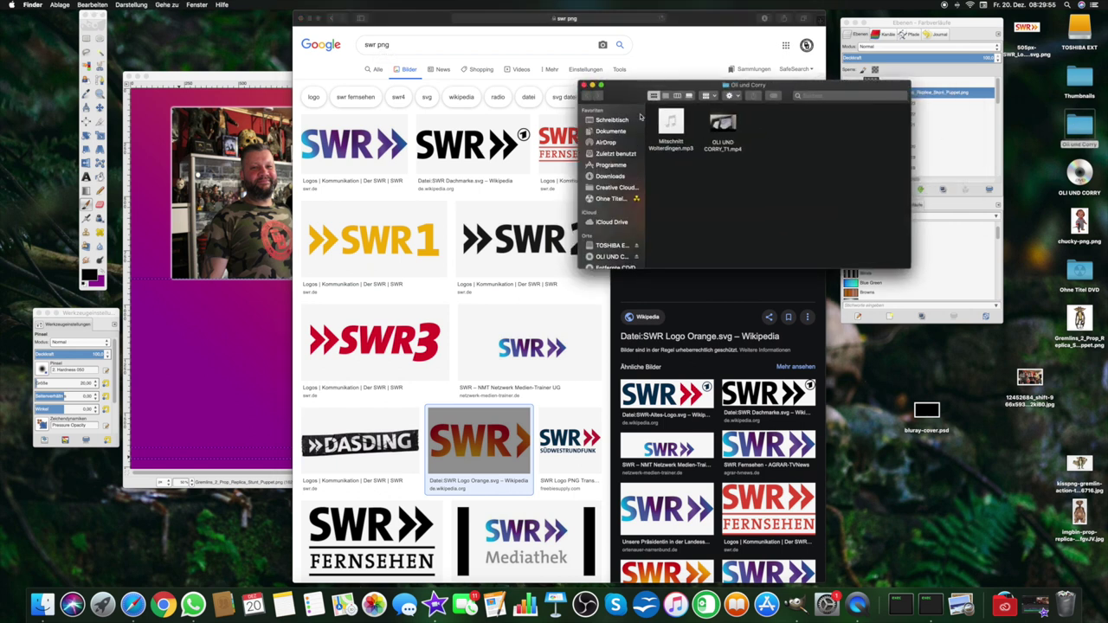
click(584, 84)
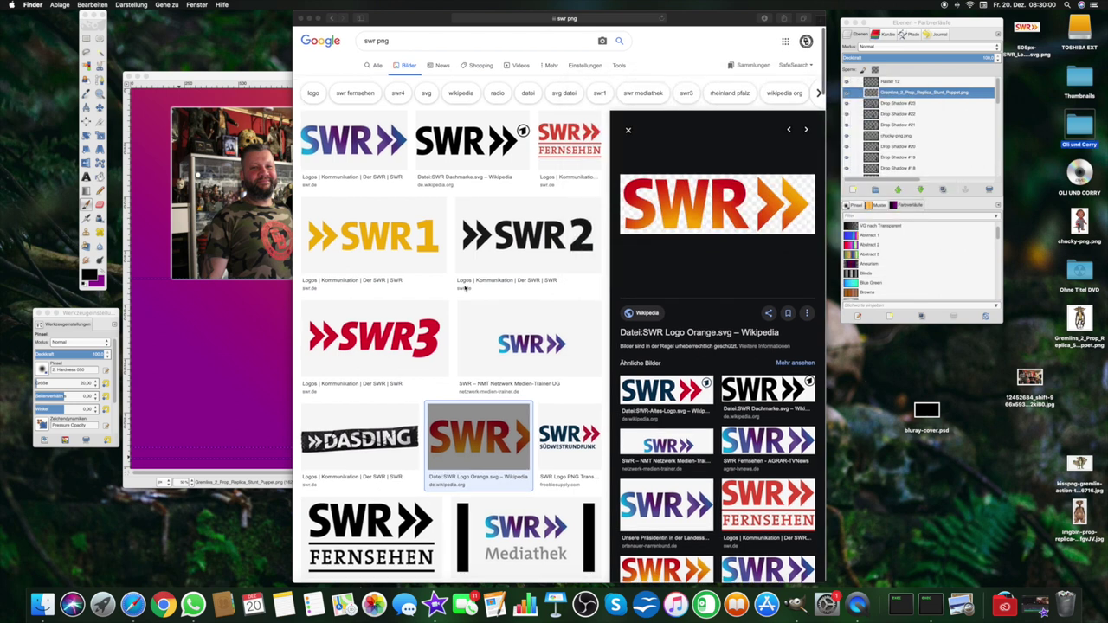
scroll(460, 320, up, 2)
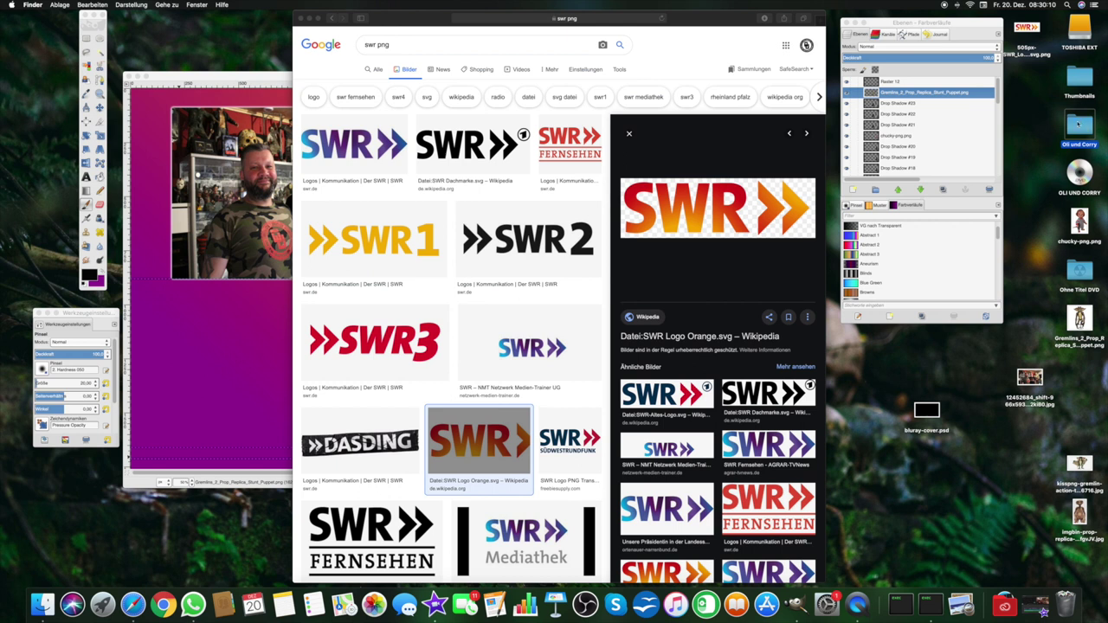
double_click(1079, 124)
key(XF86AudioRaiseVolume)
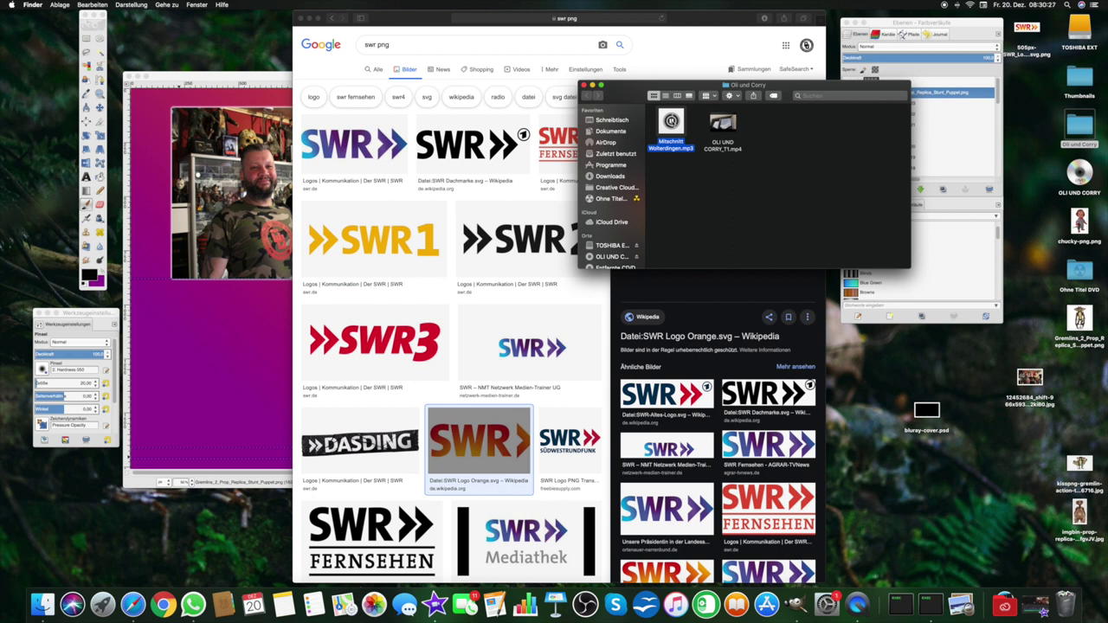
key(XF86AudioRaiseVolume)
- Drag the Oli und Corry folder window to the lower right of the screen
mouse_move(638, 90)
mouse_down()
mouse_move(847, 264)
mouse_move(737, 237)
mouse_up()
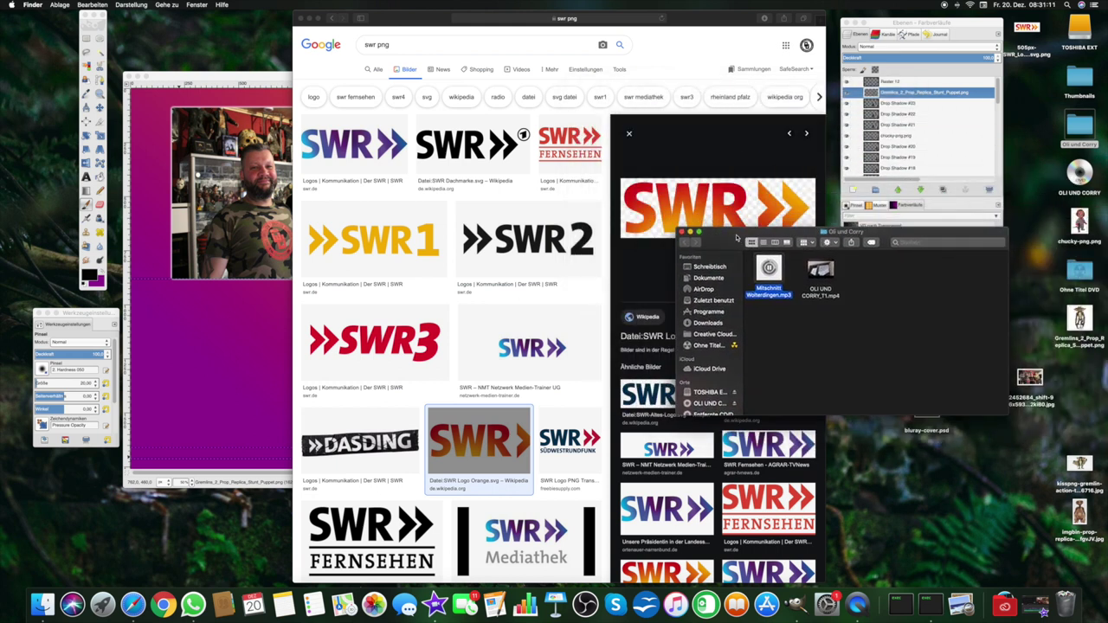
mouse_move(736, 238)
mouse_down()
mouse_move(677, 118)
mouse_move(628, 83)
mouse_move(562, 68)
mouse_move(603, 66)
mouse_up()
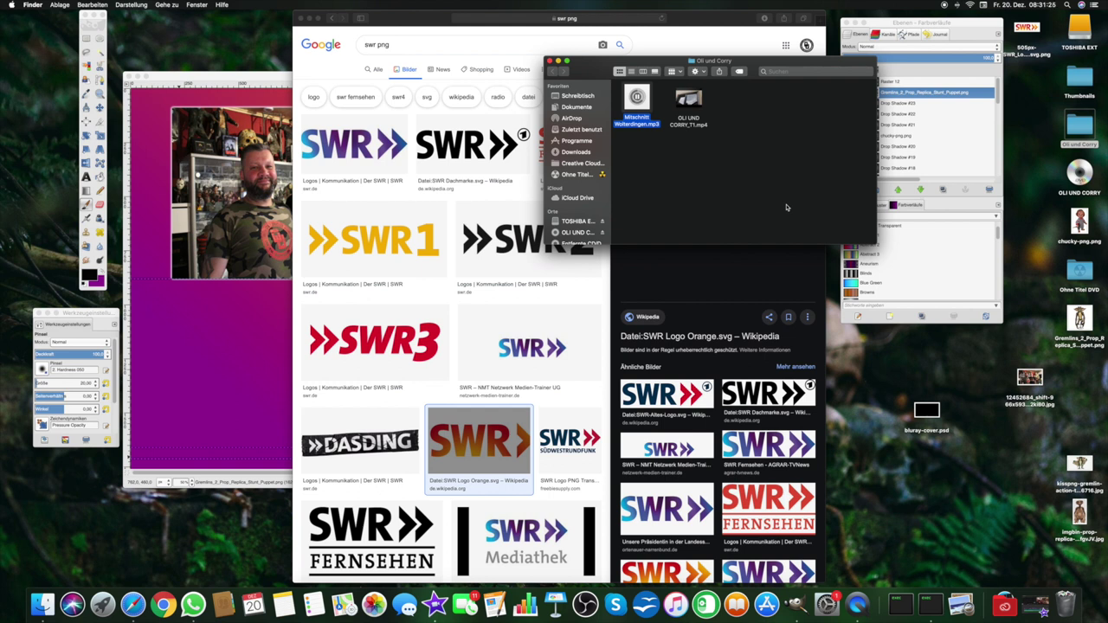
mouse_move(596, 63)
mouse_down()
mouse_move(838, 389)
mouse_move(815, 355)
mouse_up()
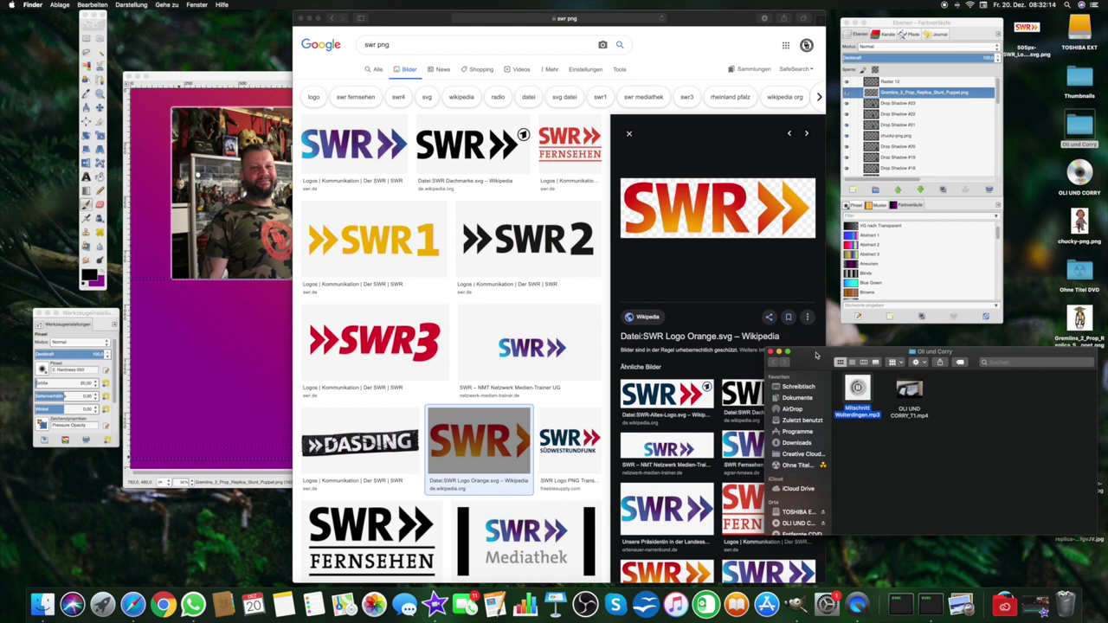
- Search Google Images for 'radio 7 png'
click(381, 45)
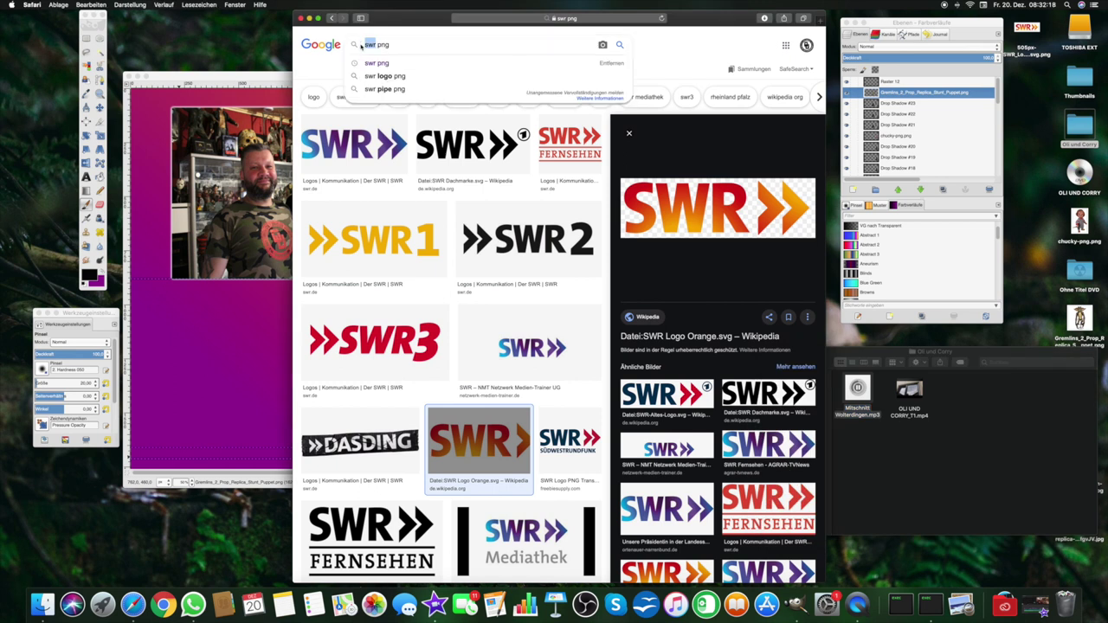
text(radio)
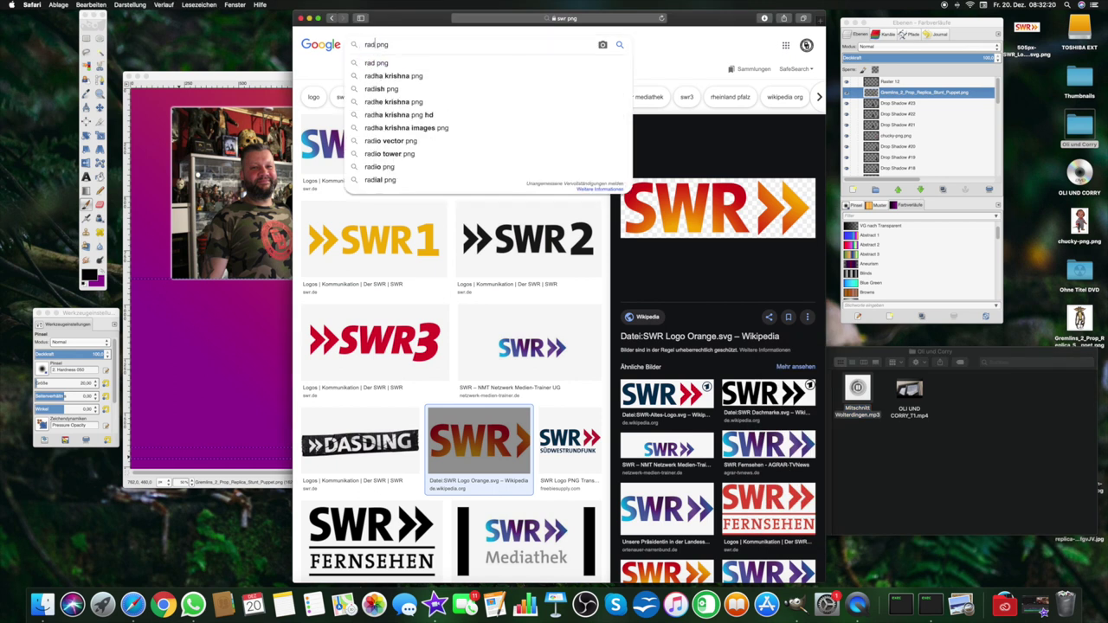
text( 7)
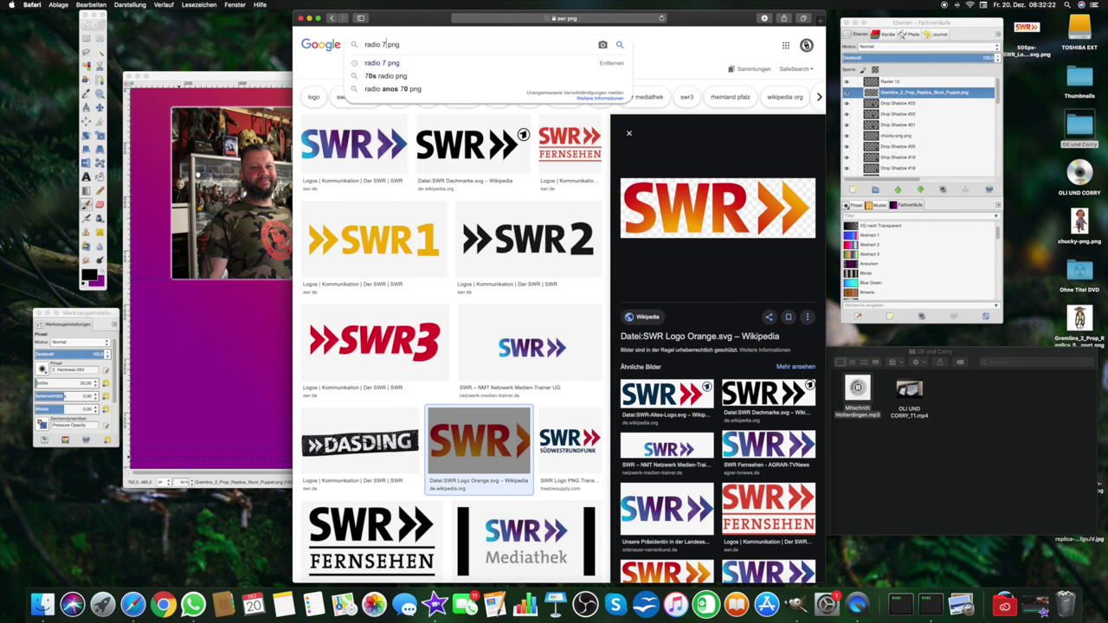
key(Return)
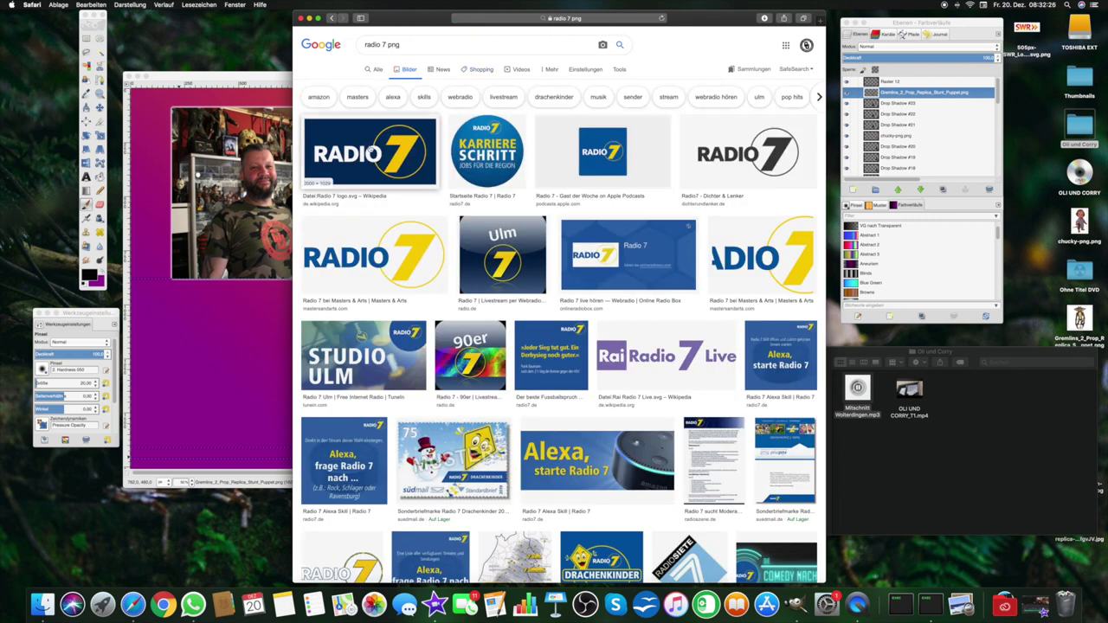
- Save the Radio 7 logo as Logo-Radio7_2017_Fantalk-1024x492.png and close the Safari window
click(368, 246)
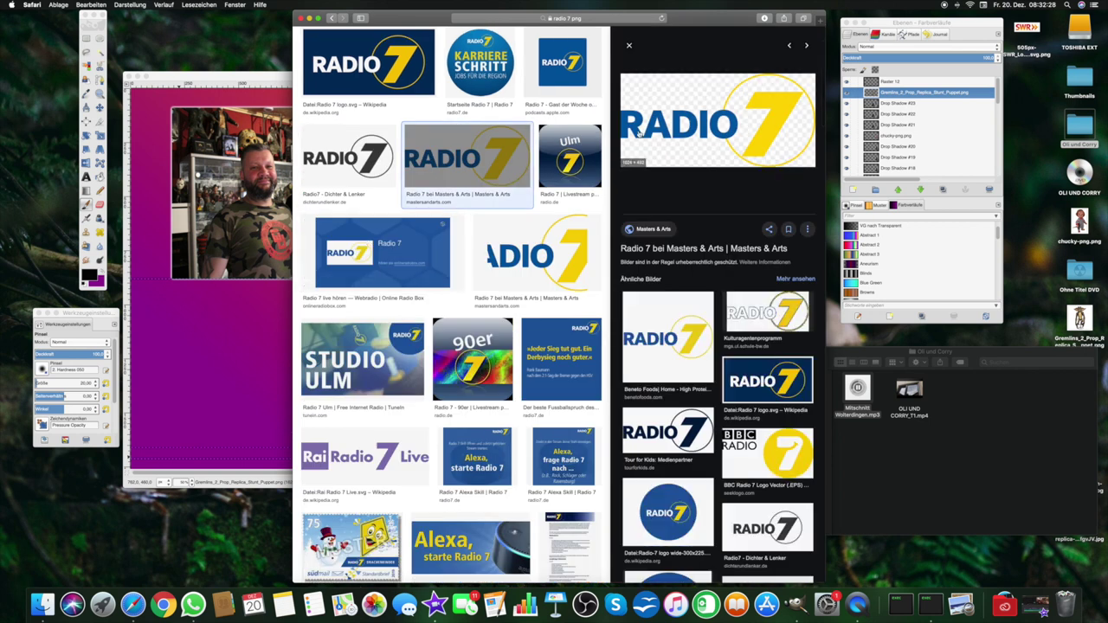
right_click(681, 113)
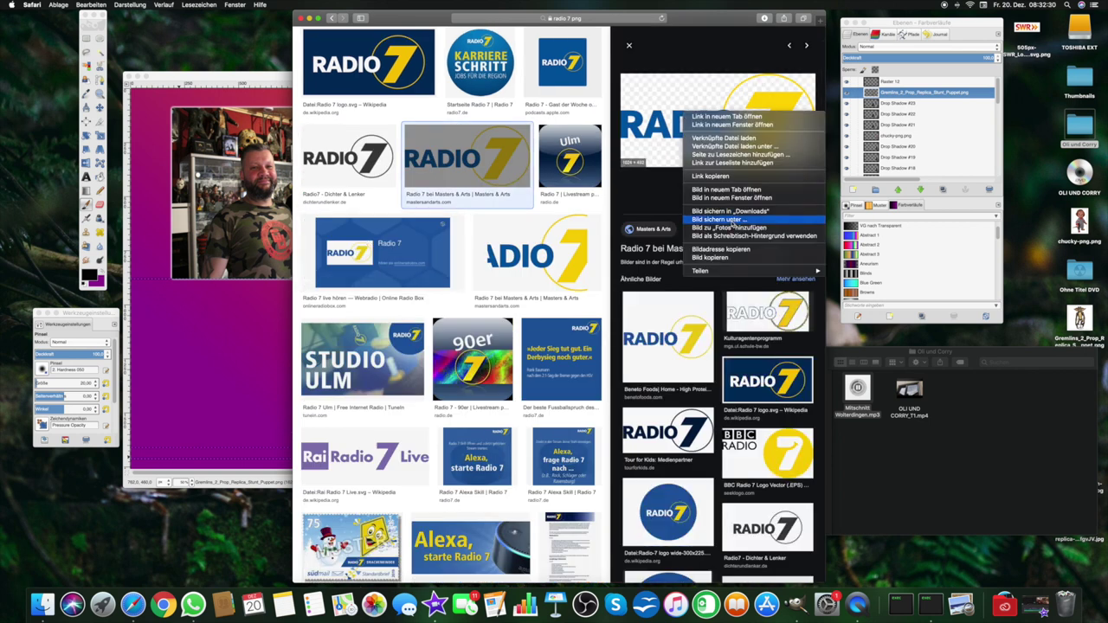
click(733, 219)
click(619, 83)
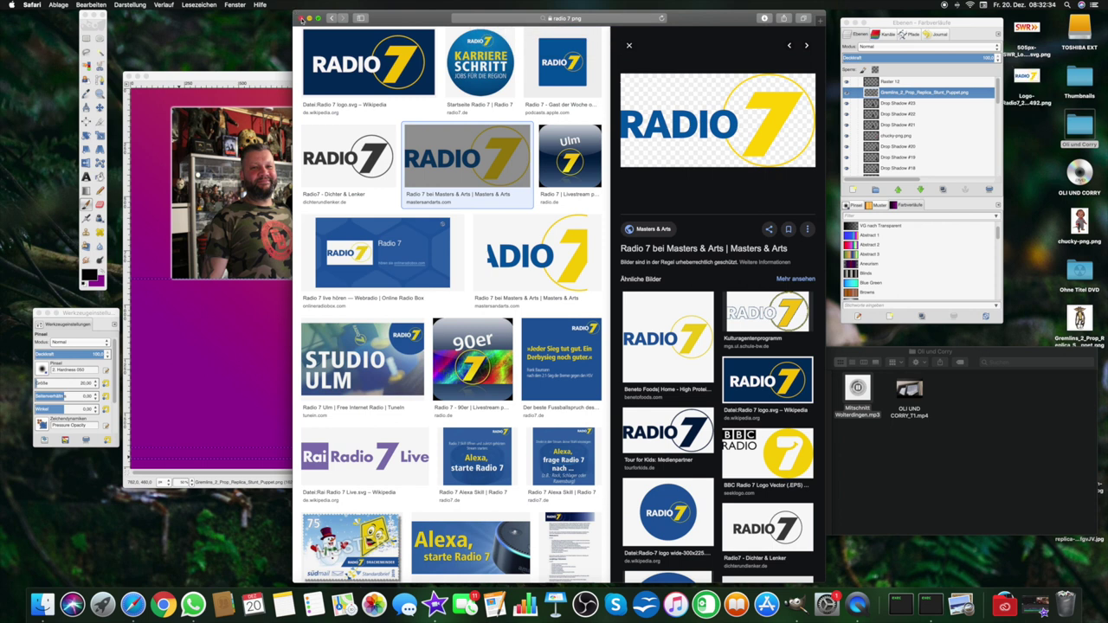
click(302, 18)
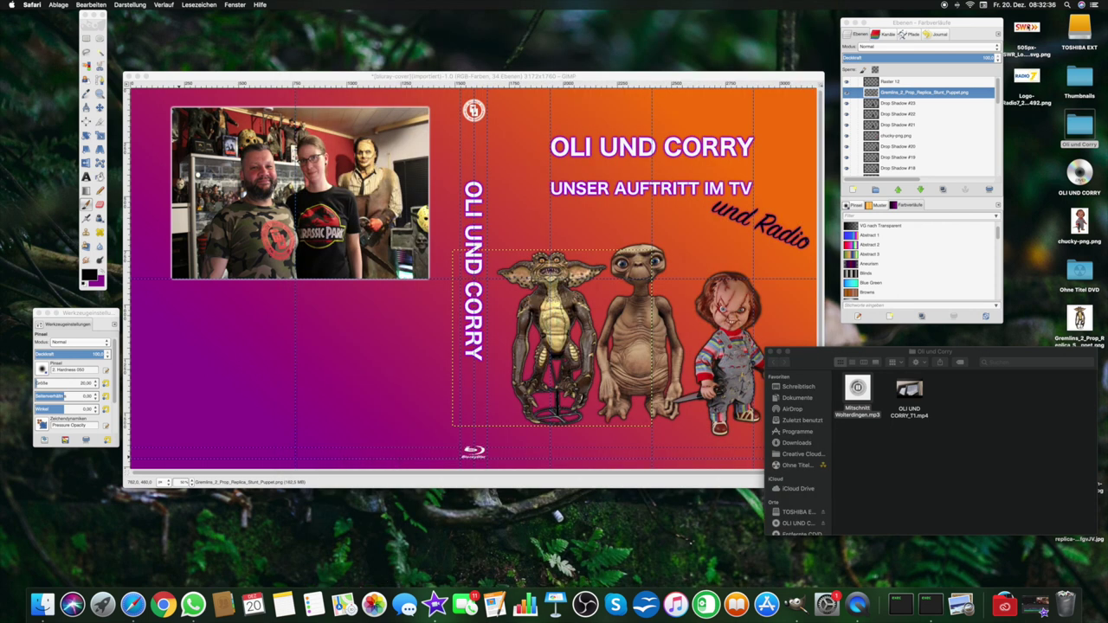
- Drop the SWR logo onto the cover, scaled and placed lower left under the photo
drag(1027, 30, 244, 299)
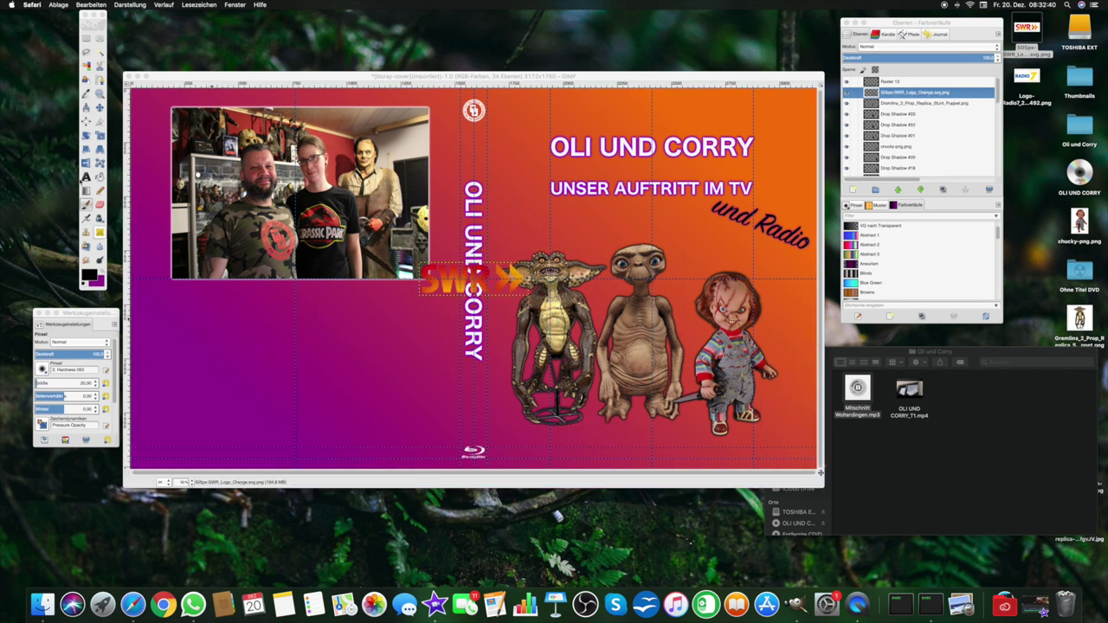
key(shift+s)
click(489, 282)
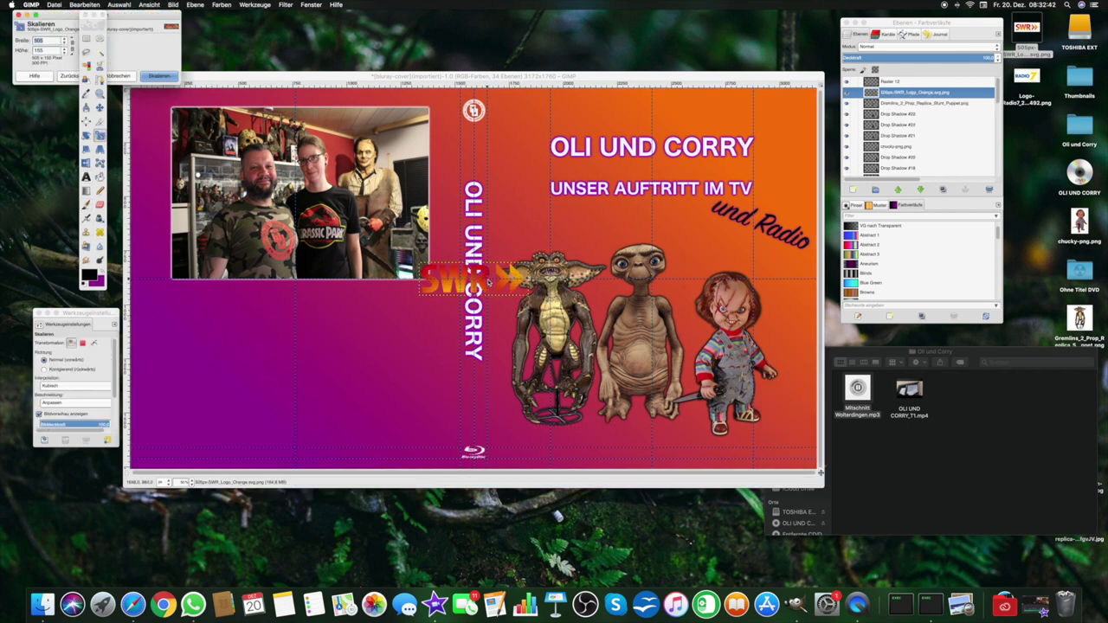
drag(475, 279, 228, 307)
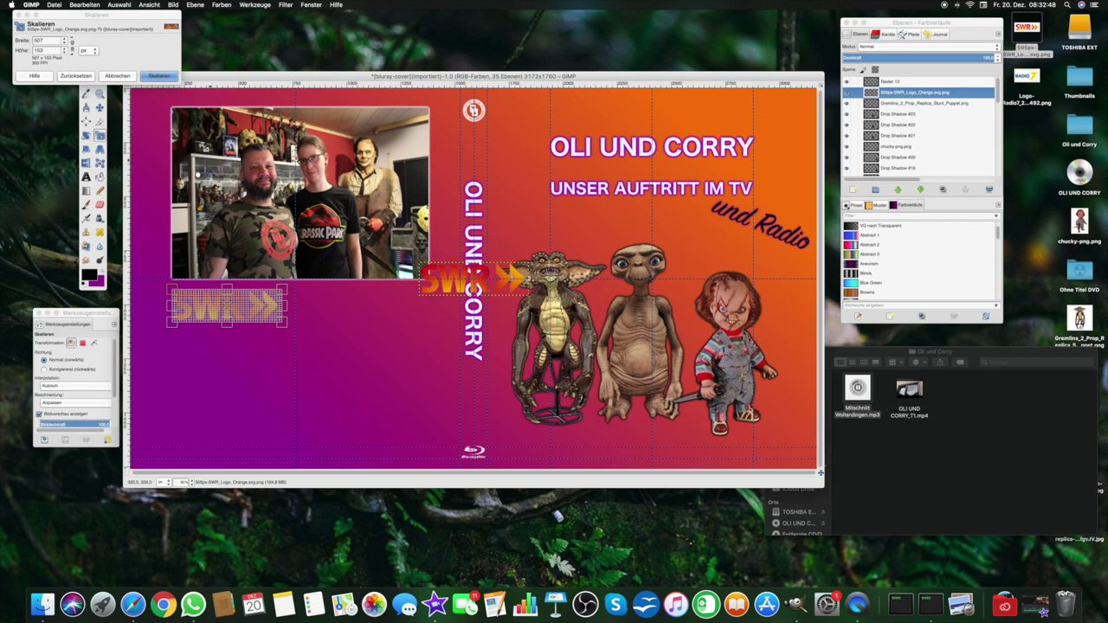
click(156, 75)
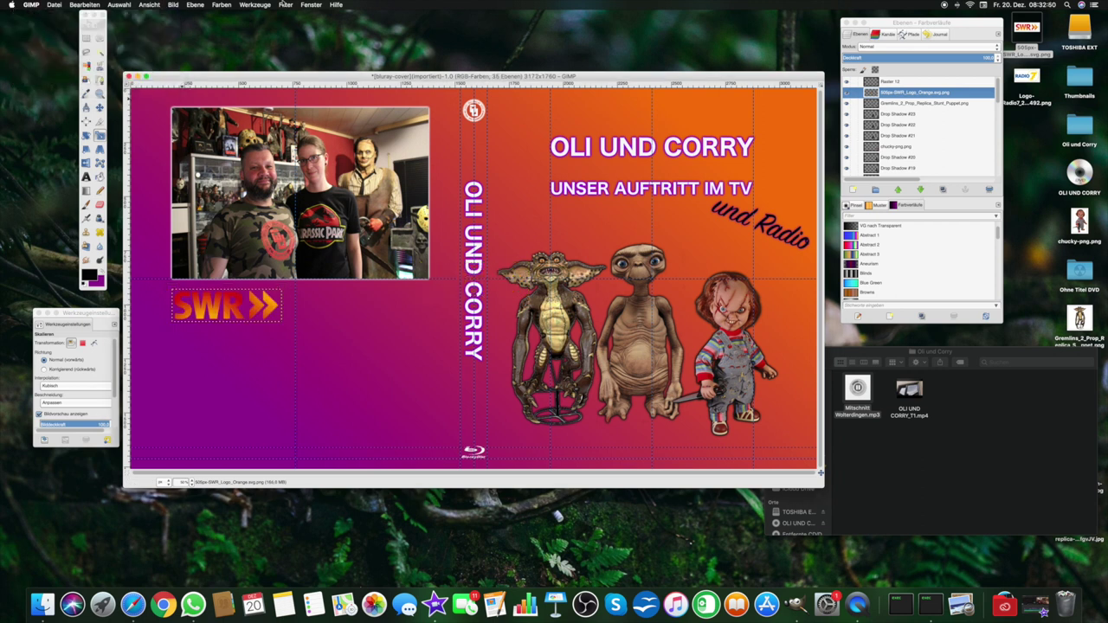
- Repeat the drop shadow on the SWR logo and drop the Radio 7 logo onto the cover
click(286, 4)
click(299, 17)
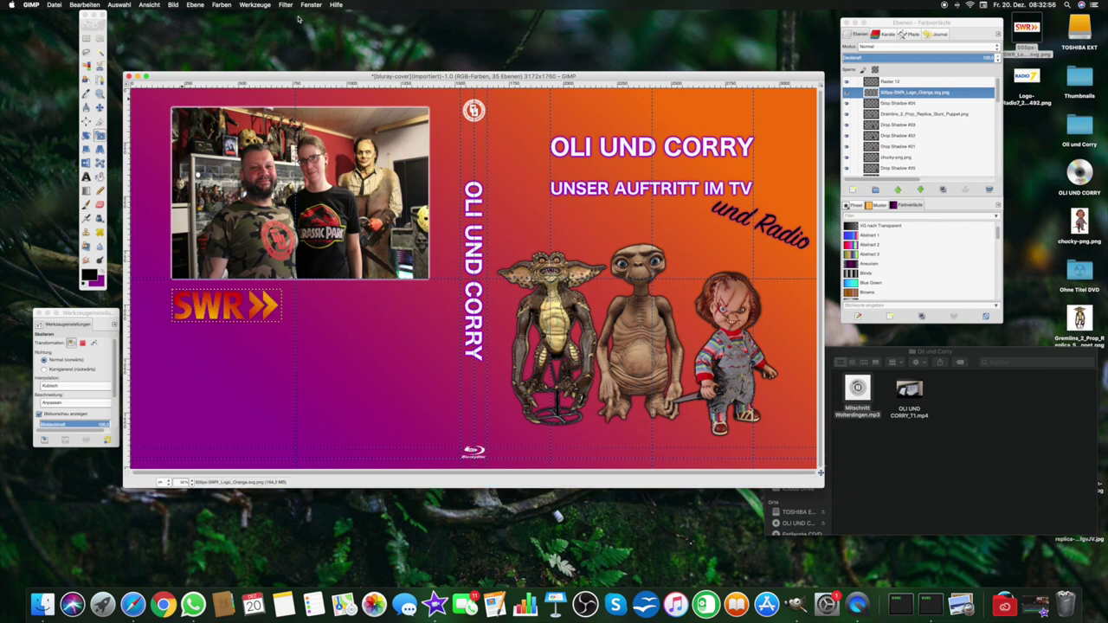
click(292, 6)
click(292, 14)
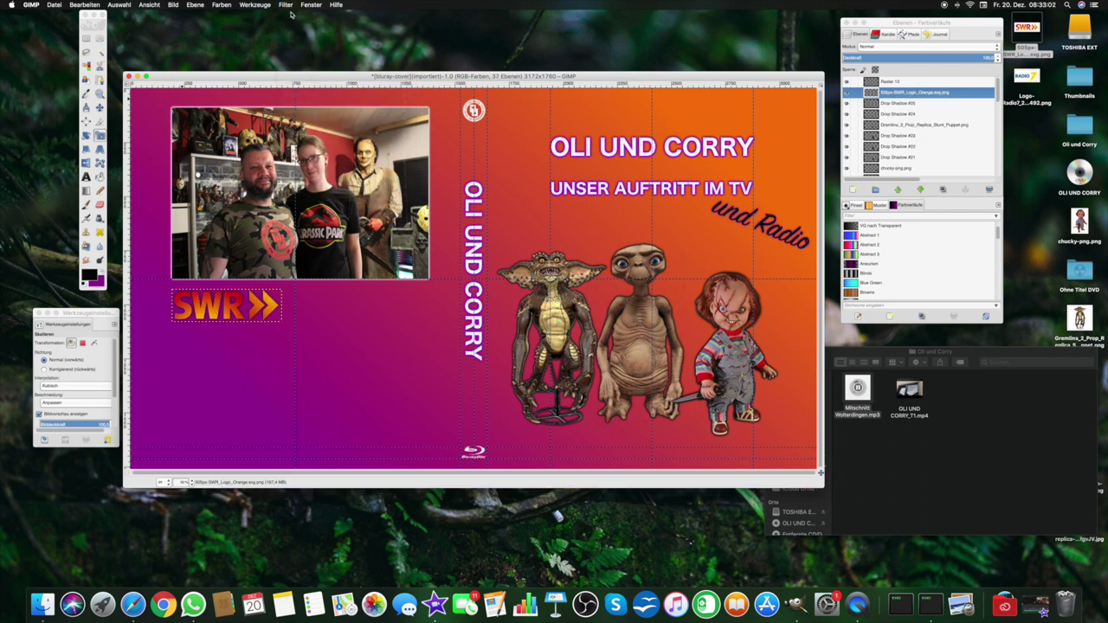
click(1028, 77)
drag(1028, 77, 385, 321)
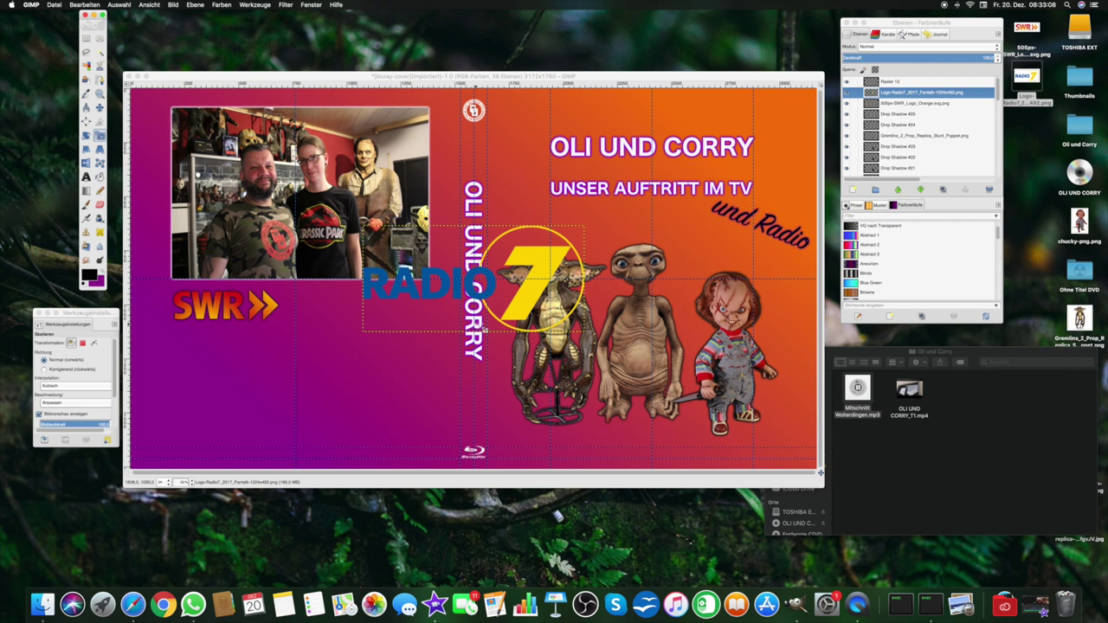
- Scale the Radio 7 logo to about half size beside the SWR logo, closing the project folder
click(481, 325)
drag(371, 232, 457, 280)
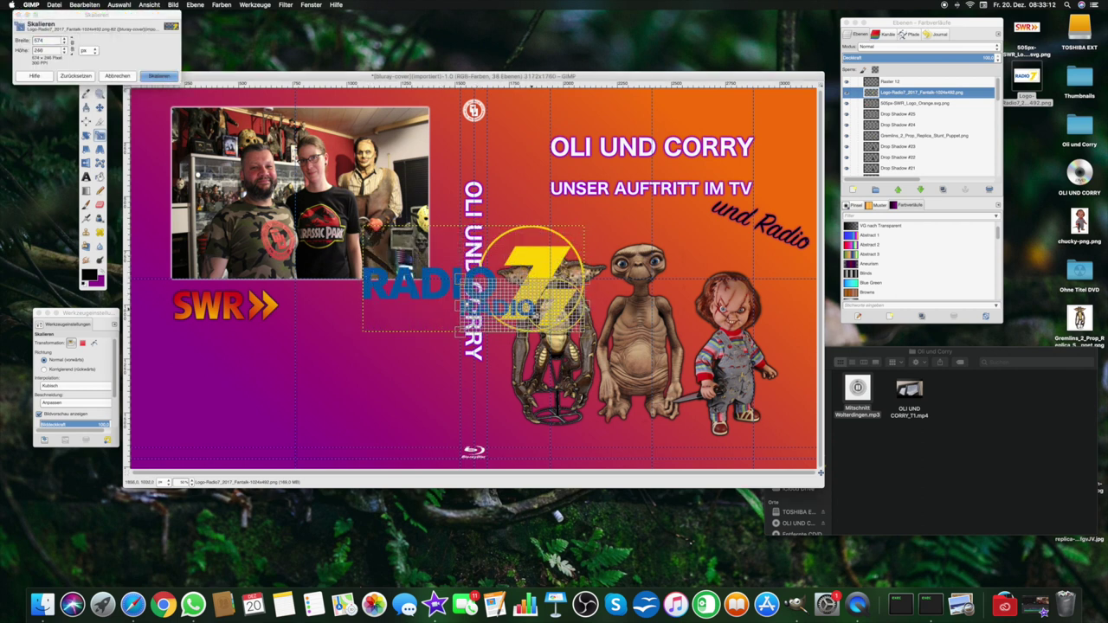
mouse_move(527, 310)
mouse_down()
mouse_move(374, 309)
mouse_move(385, 309)
mouse_up()
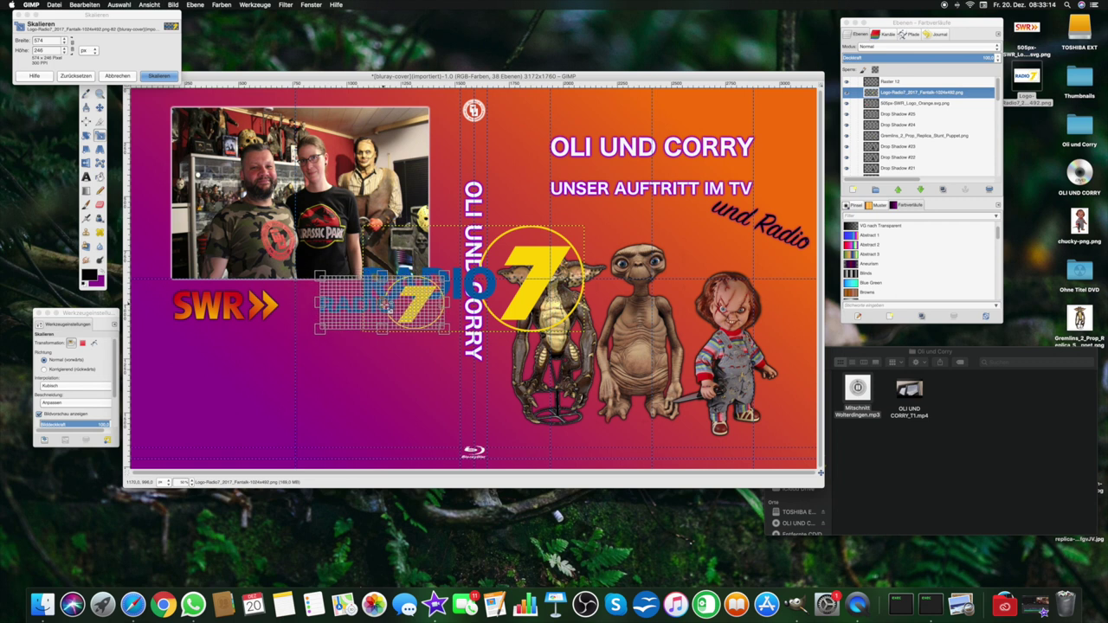
click(175, 76)
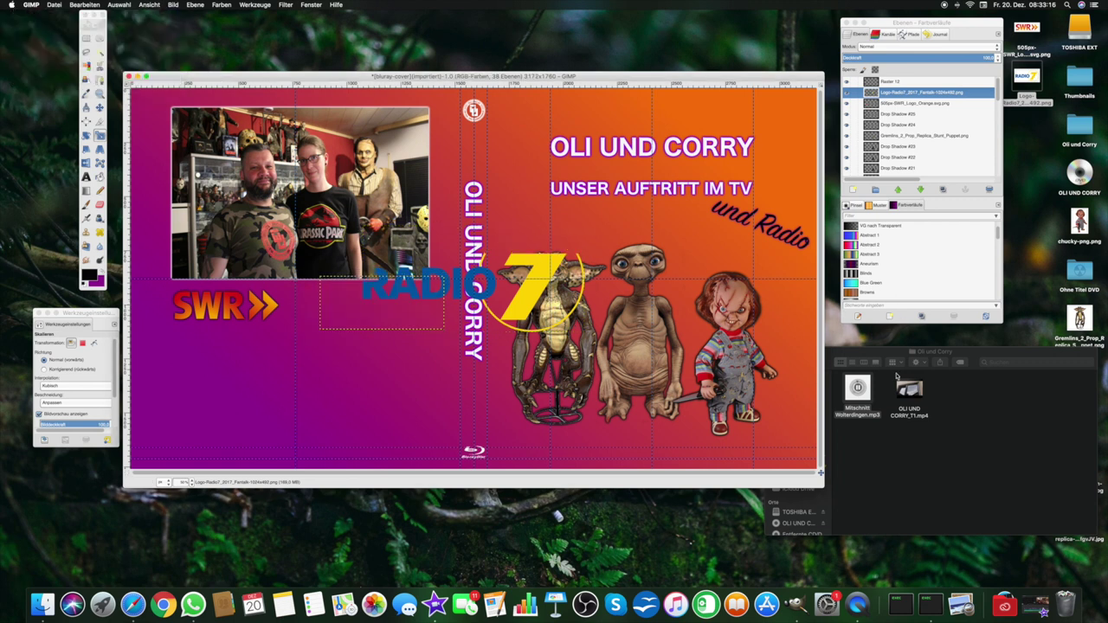
click(857, 389)
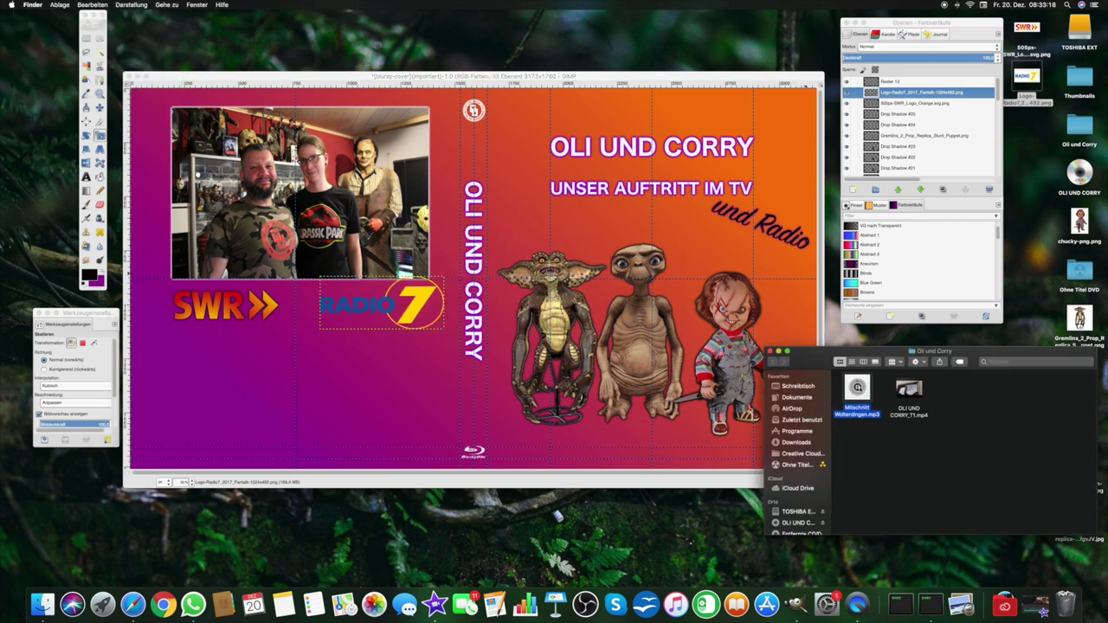
click(771, 352)
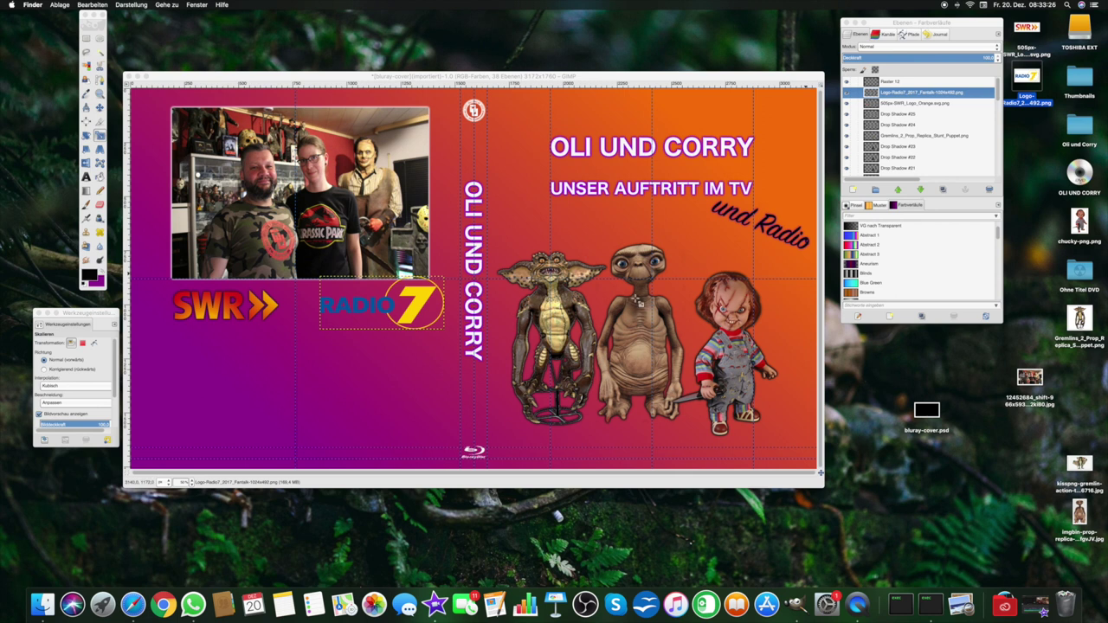
- Rescale the Radio 7 logo to fine-tune its height
click(392, 306)
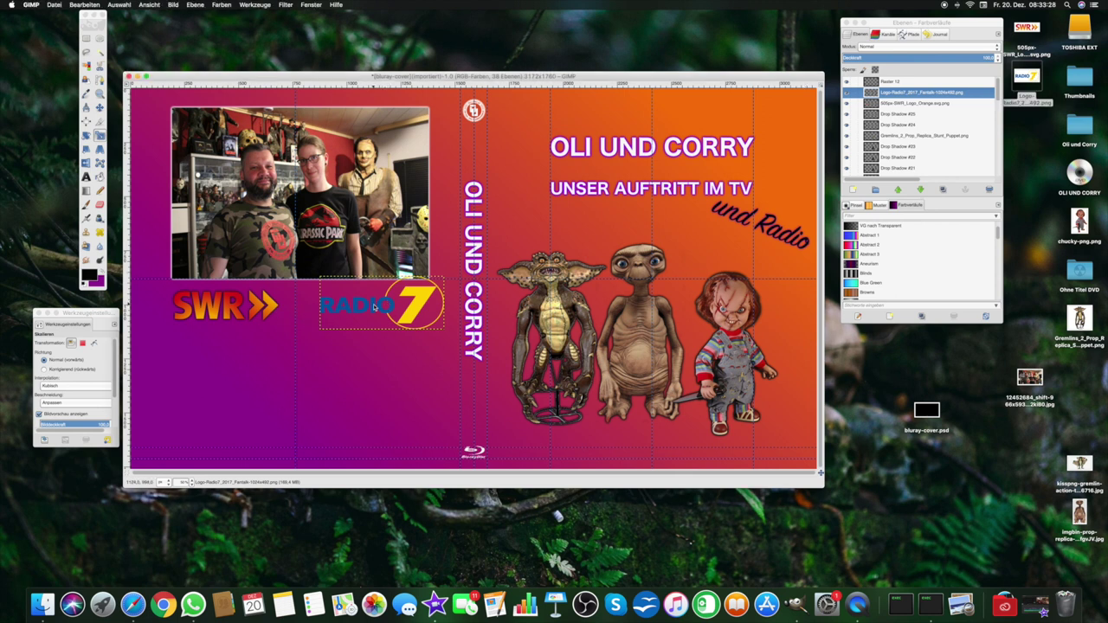
click(376, 307)
drag(388, 279, 386, 287)
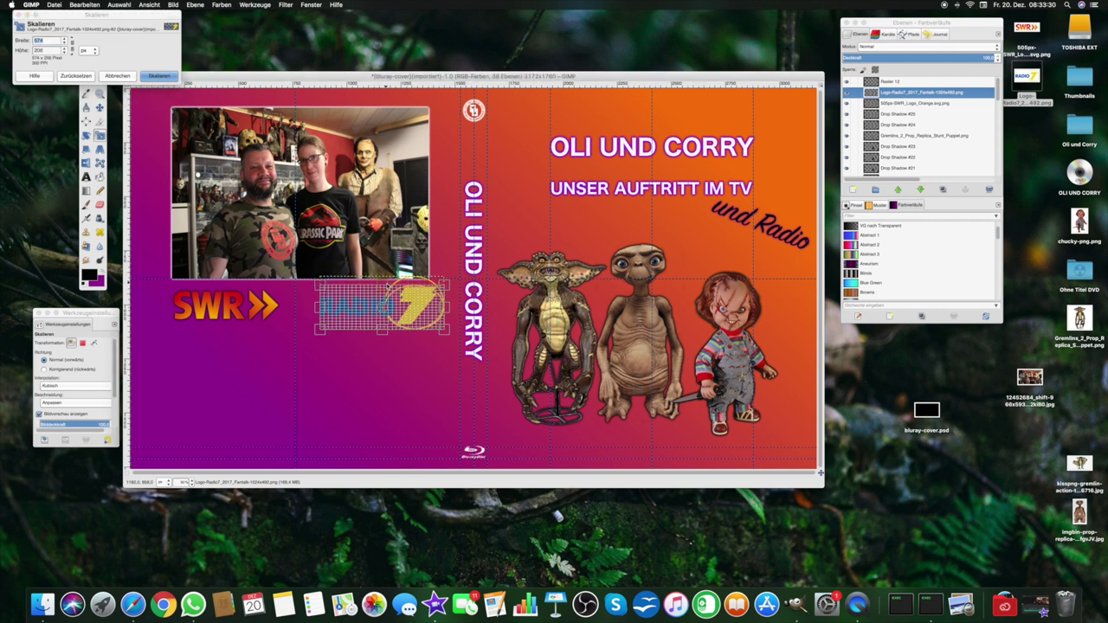
click(160, 76)
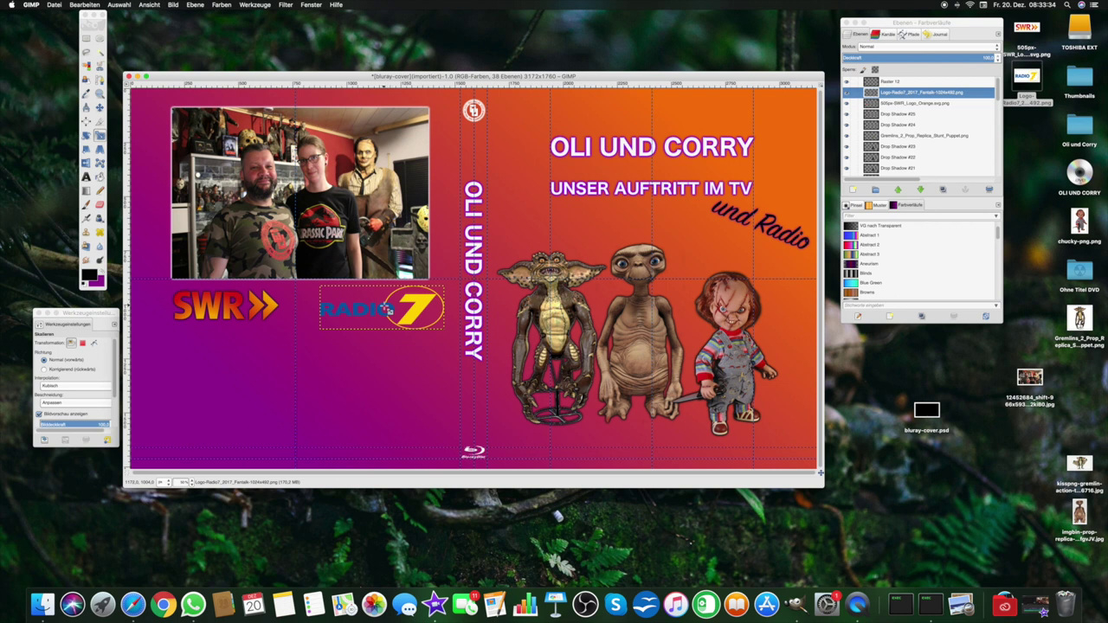
click(389, 309)
drag(385, 290, 383, 284)
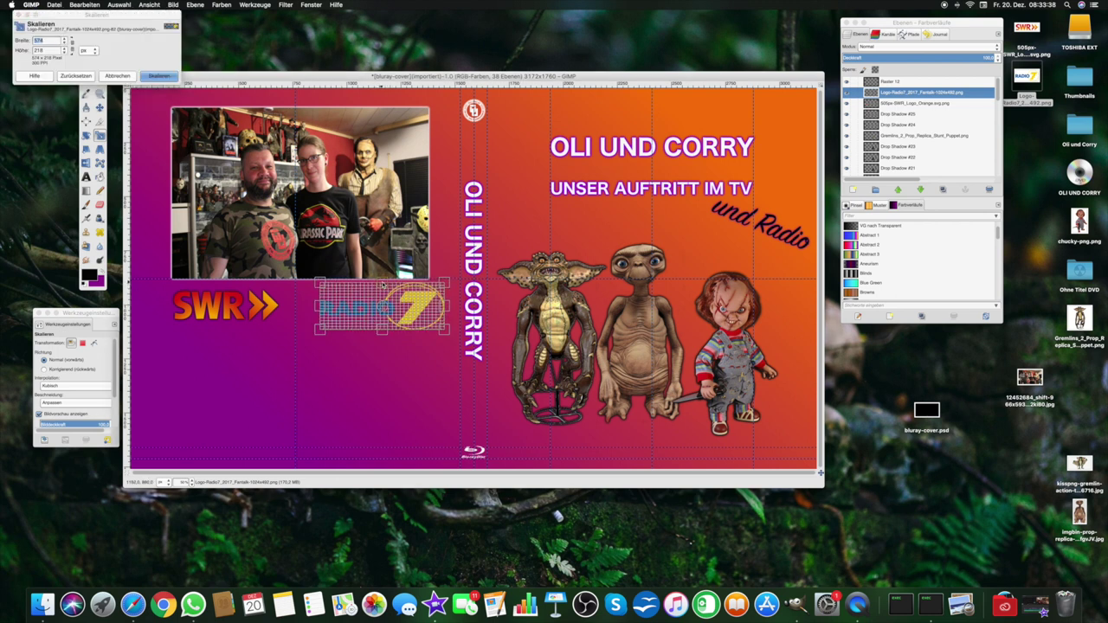
drag(386, 333, 392, 341)
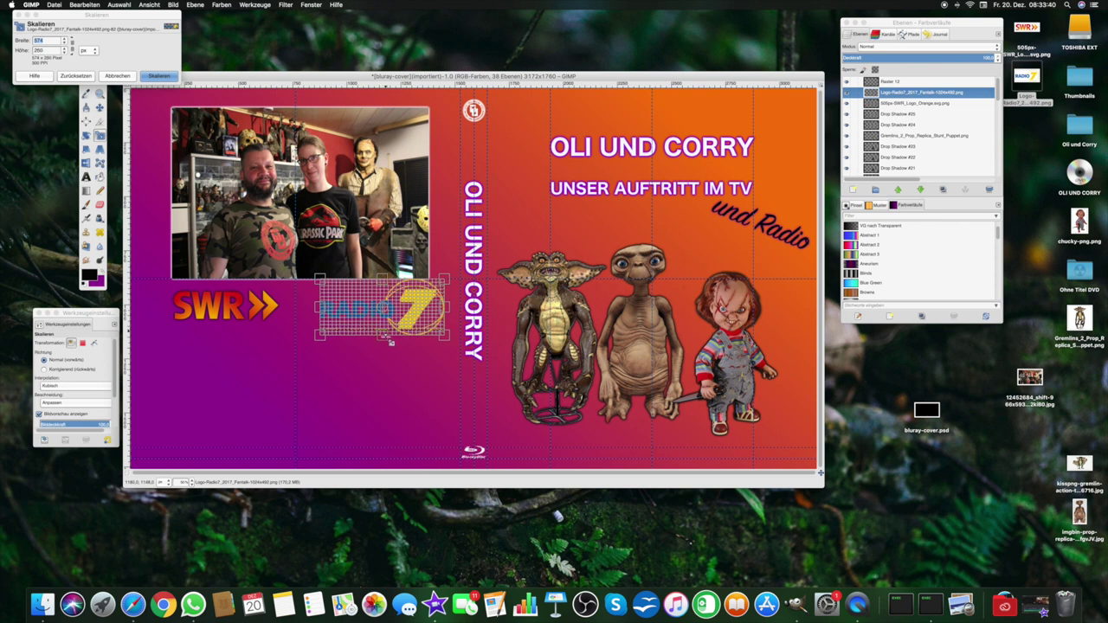
click(167, 76)
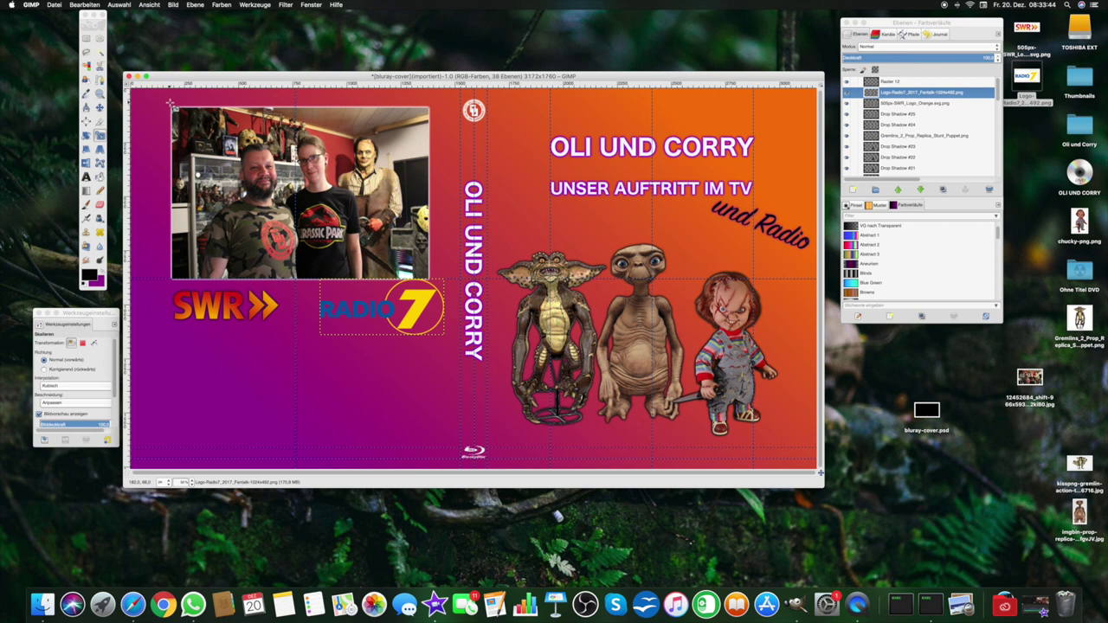
- Shift the Radio 7 logo slightly left for its final placement
click(284, 5)
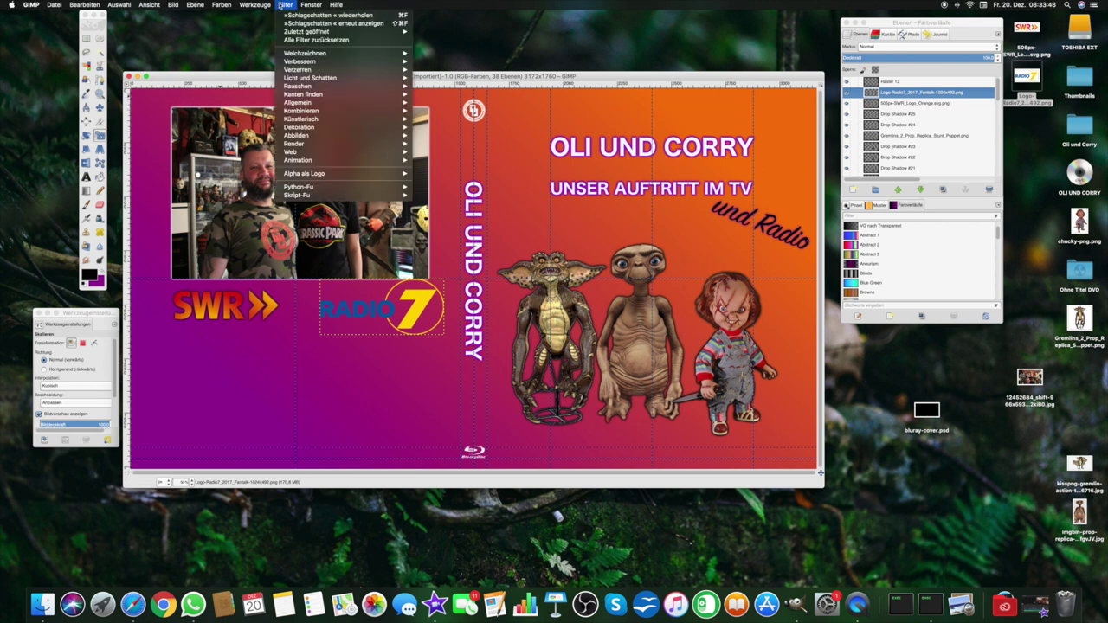
click(378, 307)
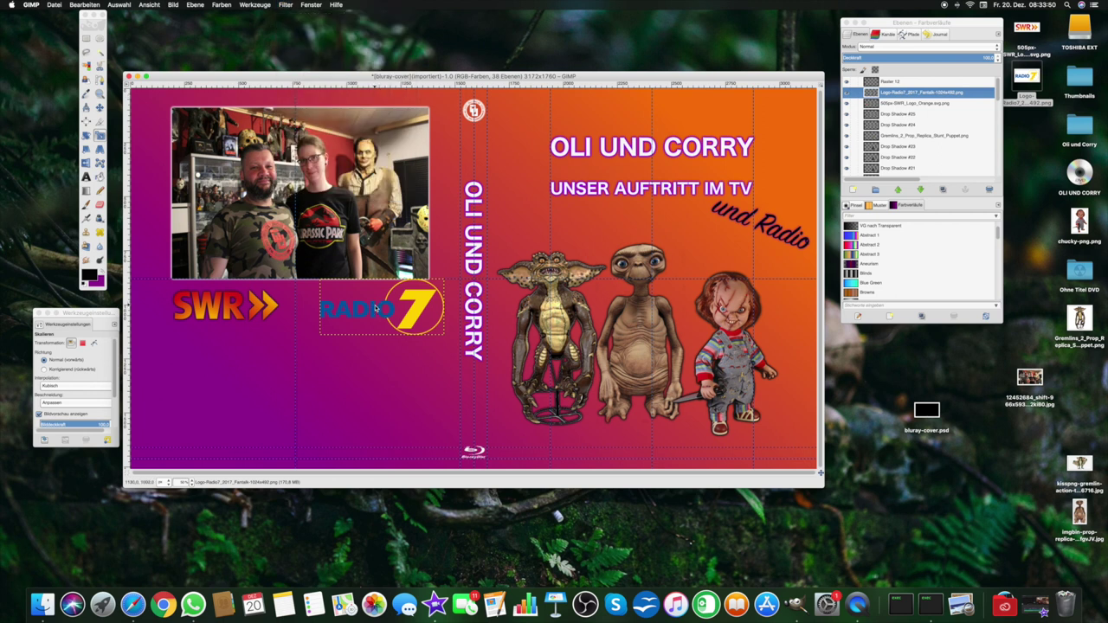
click(379, 307)
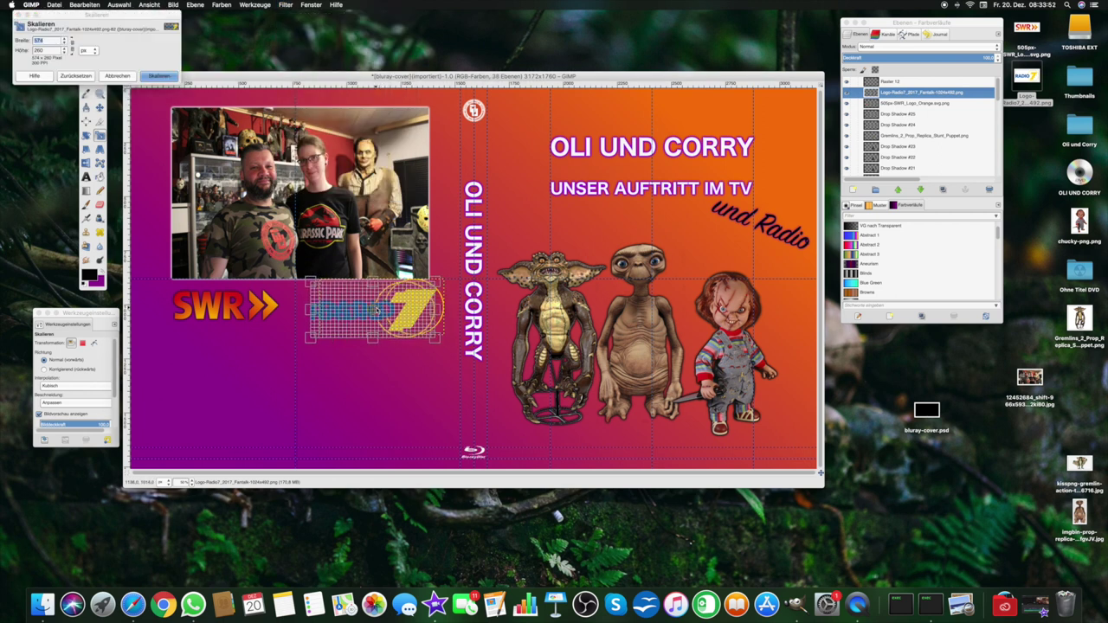
drag(376, 309, 374, 309)
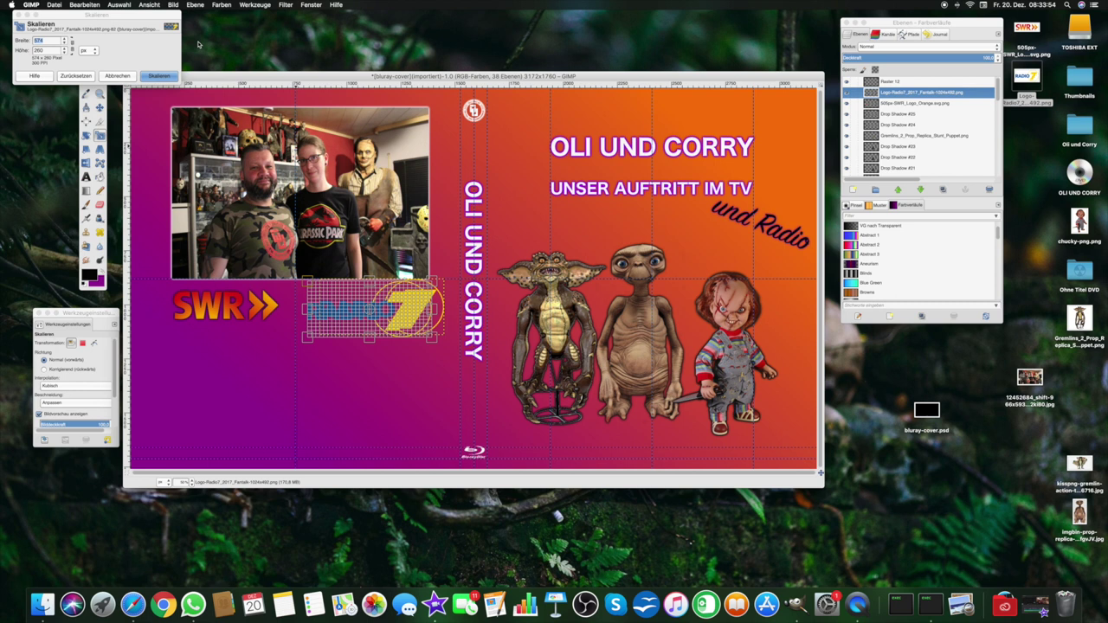
click(159, 76)
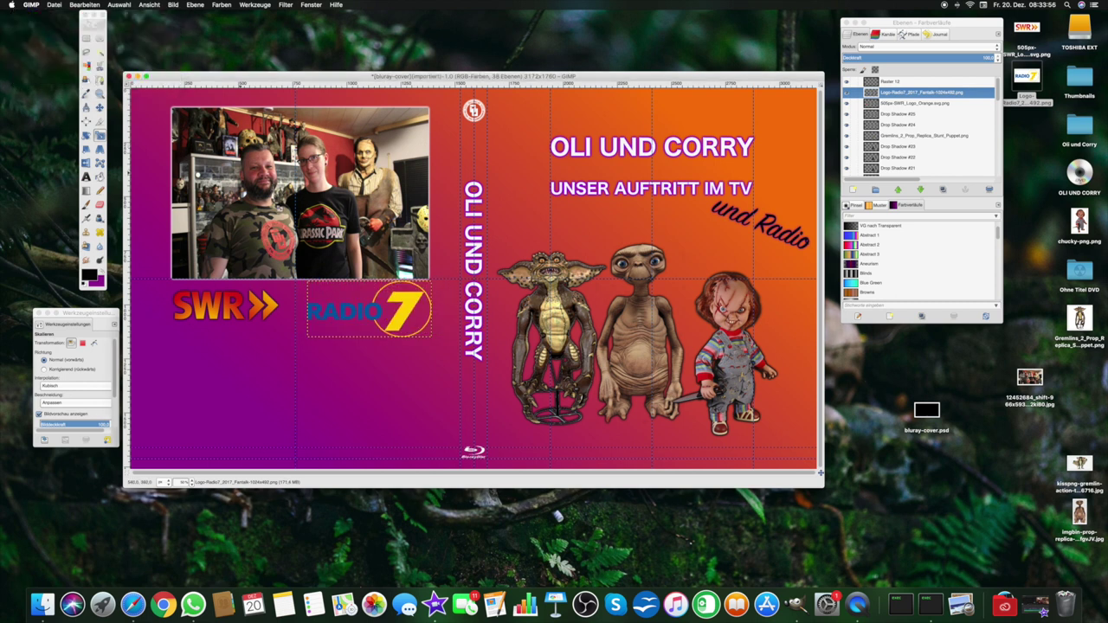
click(291, 6)
- Repeat the drop shadow on the Radio 7 logo and open the Oli und Corry folder
click(297, 16)
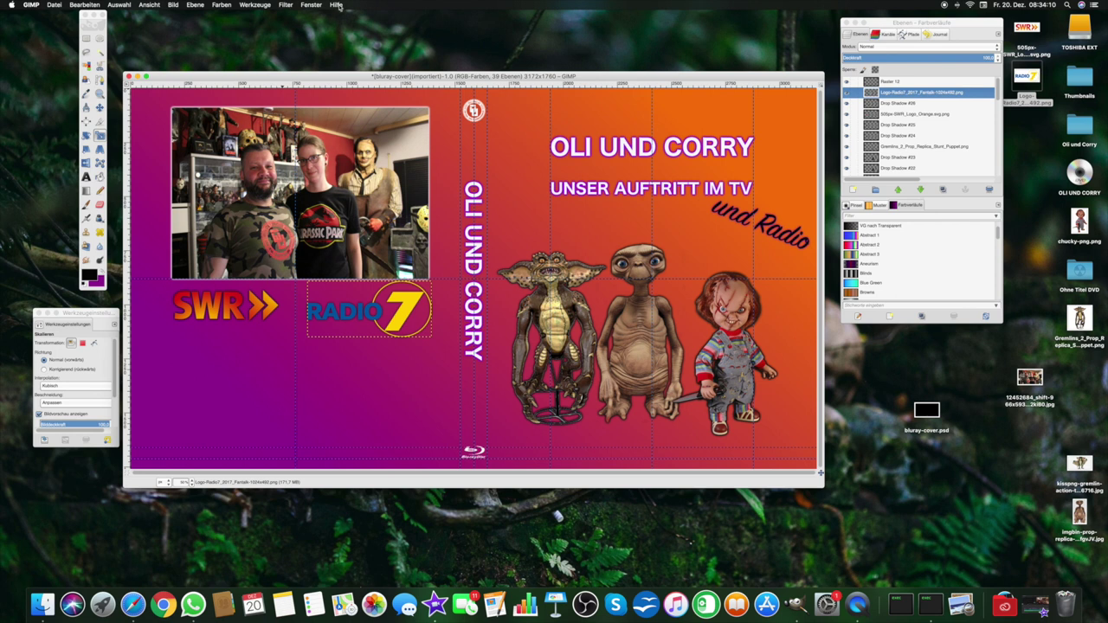
double_click(1078, 128)
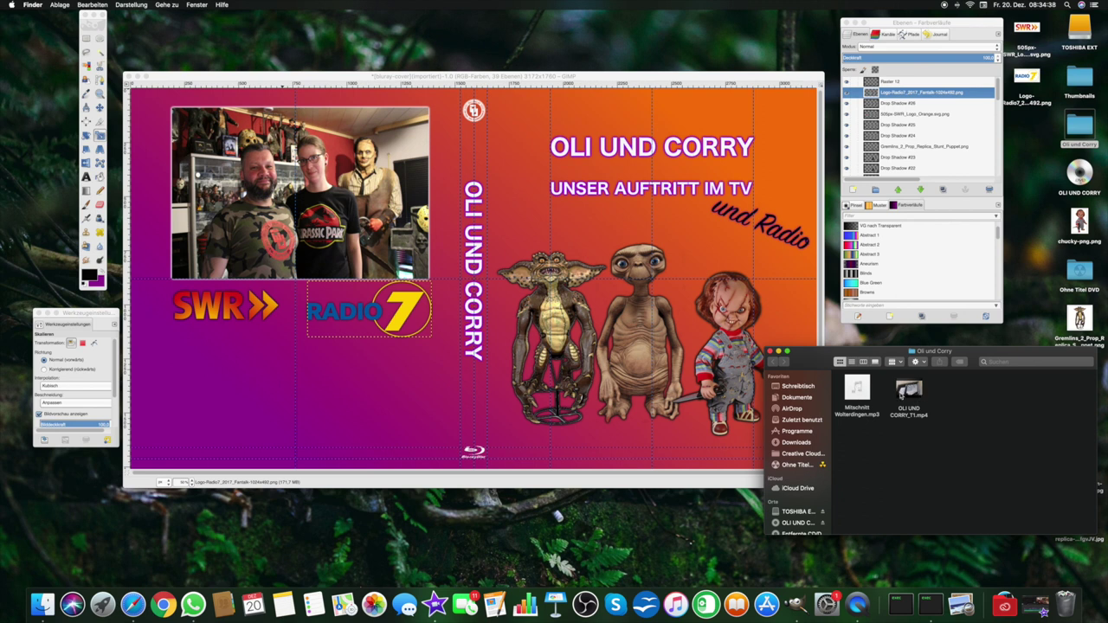
- Close the Oli und Corry folder window, reopen it, and close it again
mouse_move(909, 392)
click(771, 352)
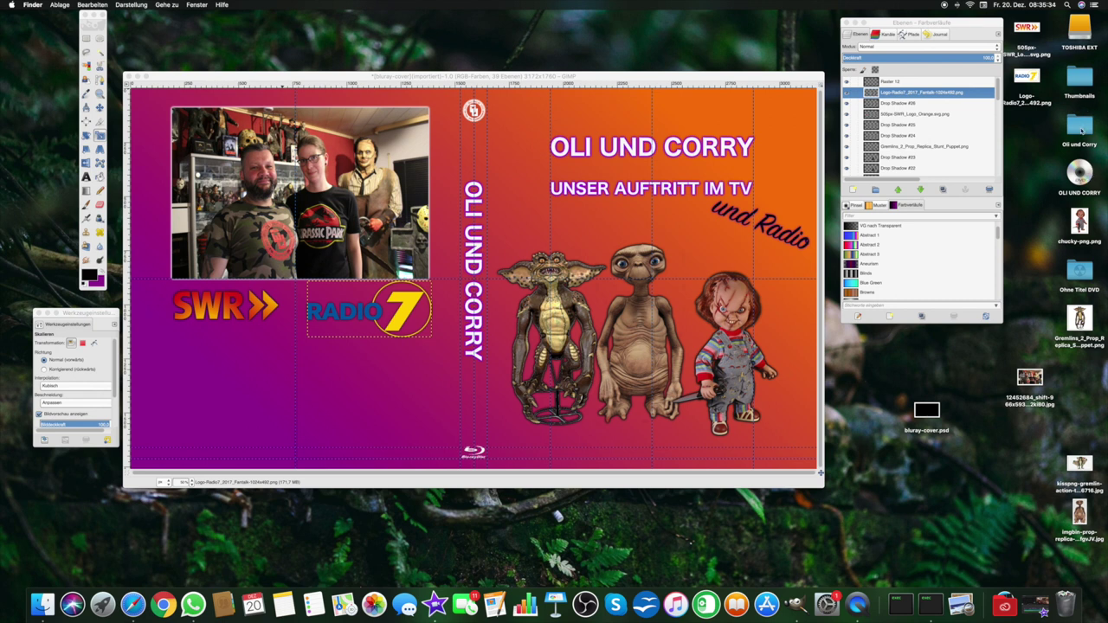
double_click(1081, 131)
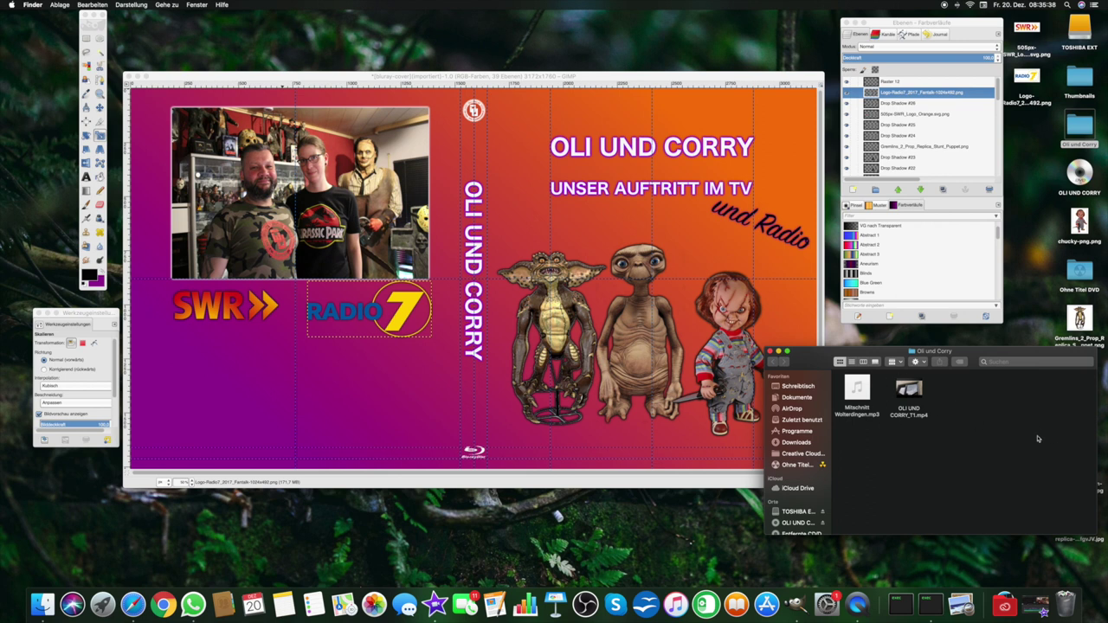
mouse_move(857, 389)
mouse_move(779, 376)
click(771, 352)
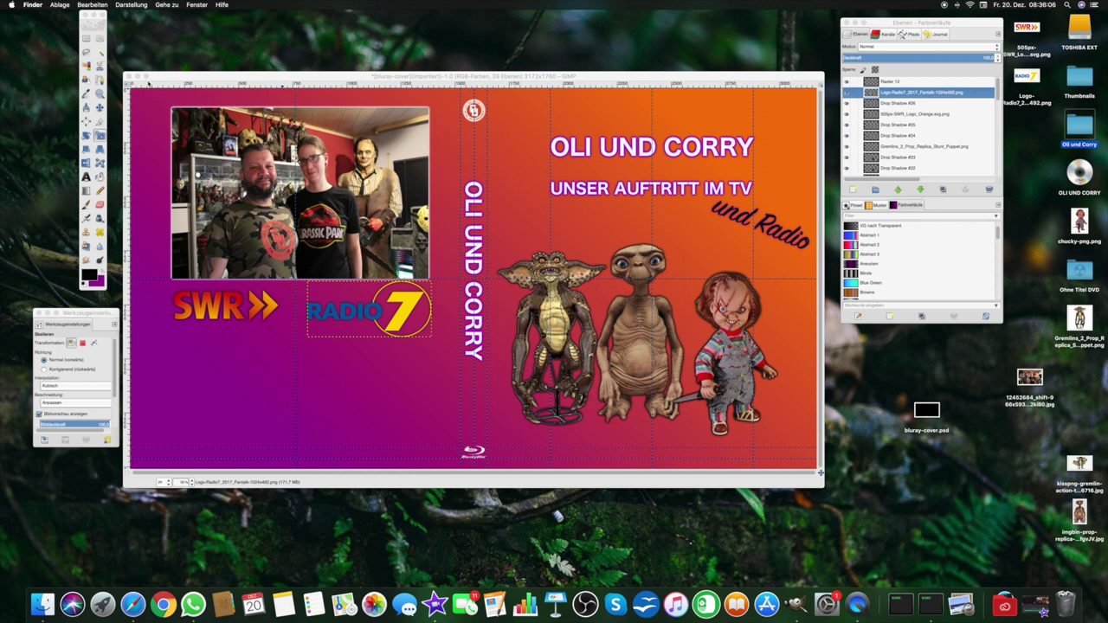
- Minimize the GIMP cover, rearrange bluray-cover.psd and the photo icons, and return to iMovie
click(137, 76)
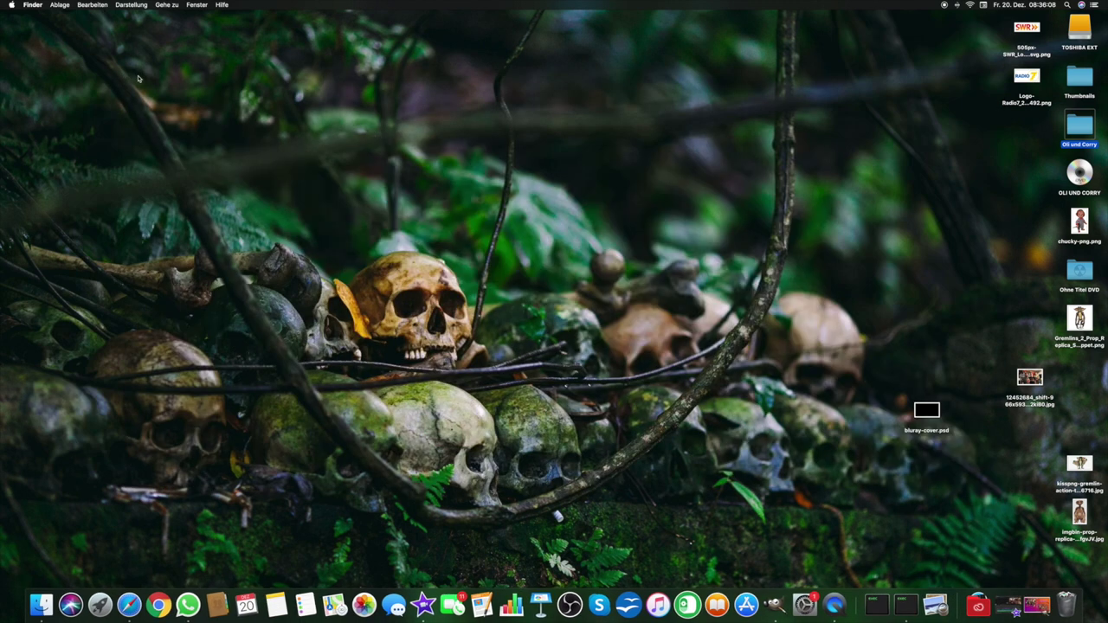
mouse_move(931, 413)
mouse_down()
mouse_move(1050, 553)
mouse_move(1023, 458)
mouse_up()
drag(1043, 429, 1081, 368)
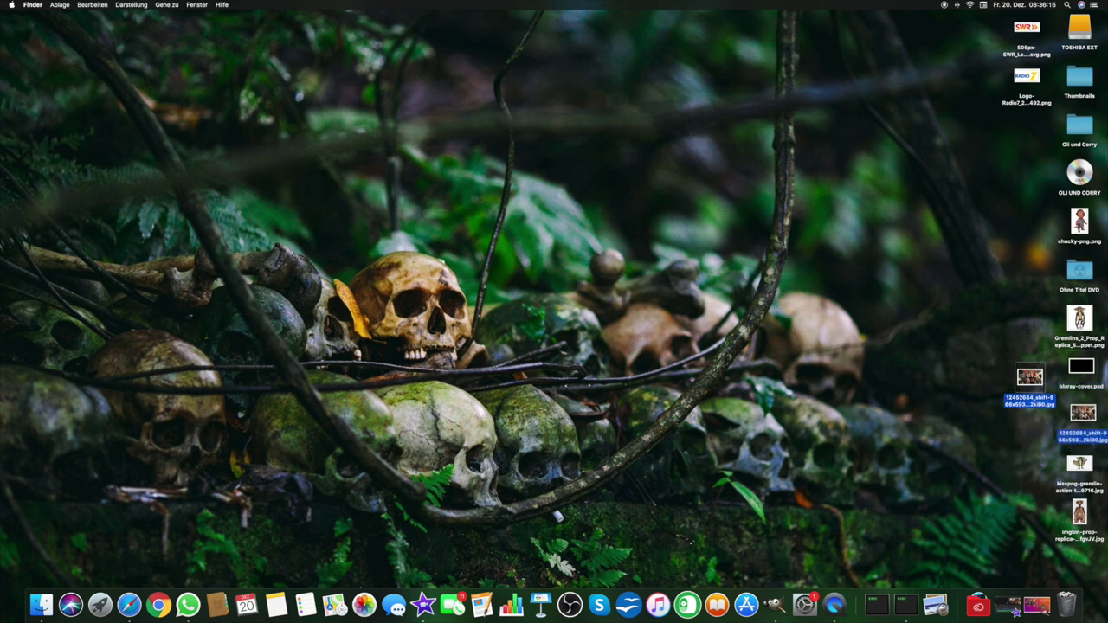
drag(1088, 420, 1082, 414)
click(952, 314)
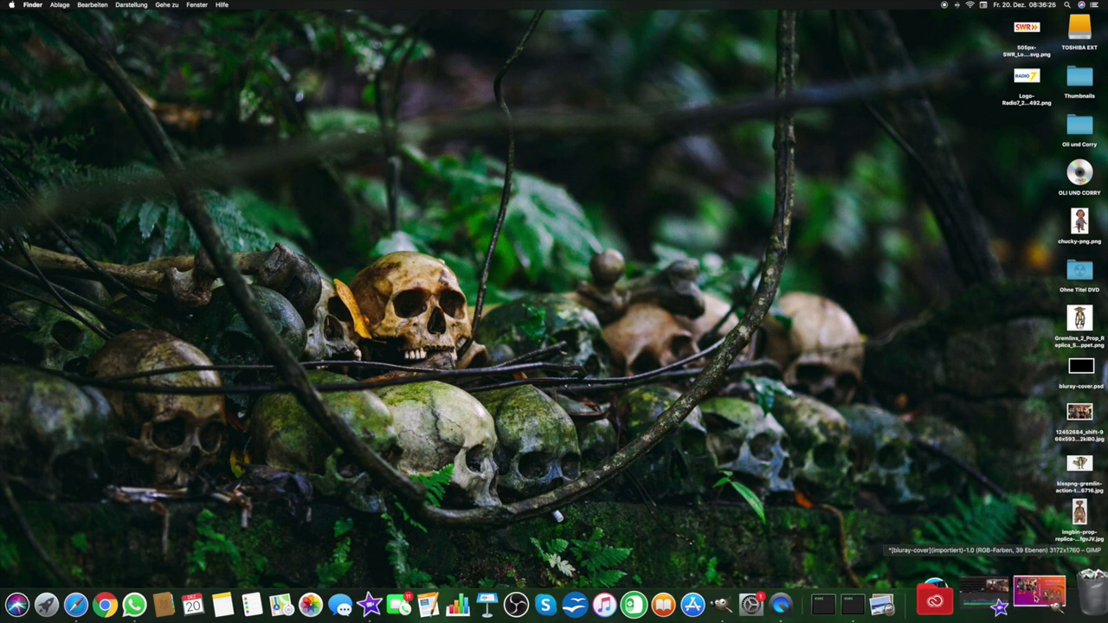
click(1013, 596)
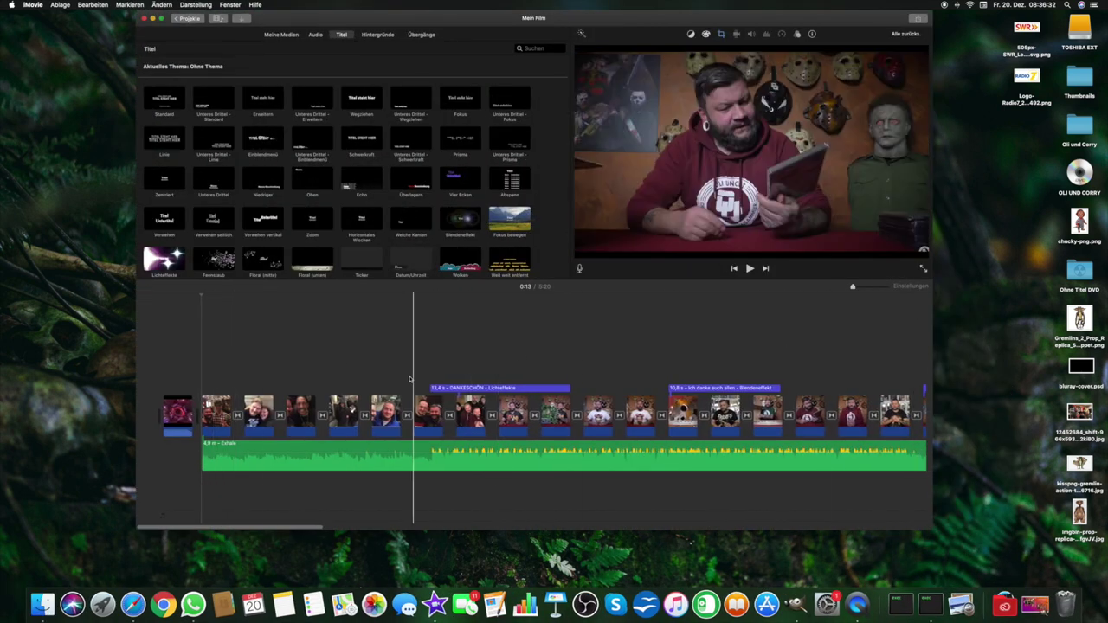
- Delete the photo clips, titles and audio from the Mein Film timeline and view Meine Medien
mouse_move(214, 359)
mouse_down()
mouse_move(607, 491)
mouse_move(680, 491)
mouse_up()
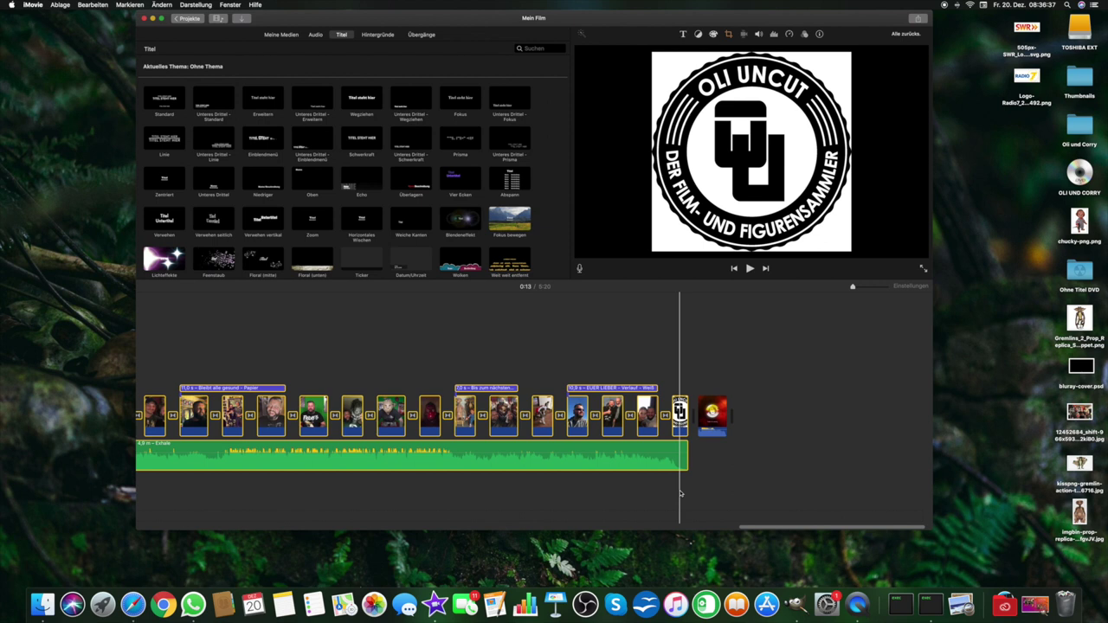
key(Delete)
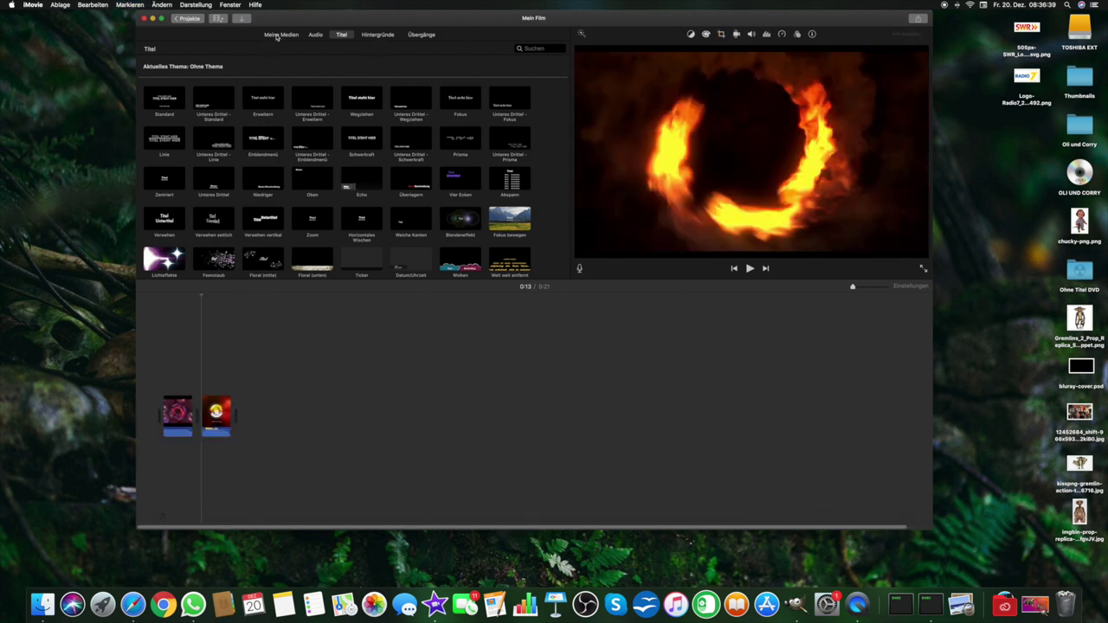
click(278, 34)
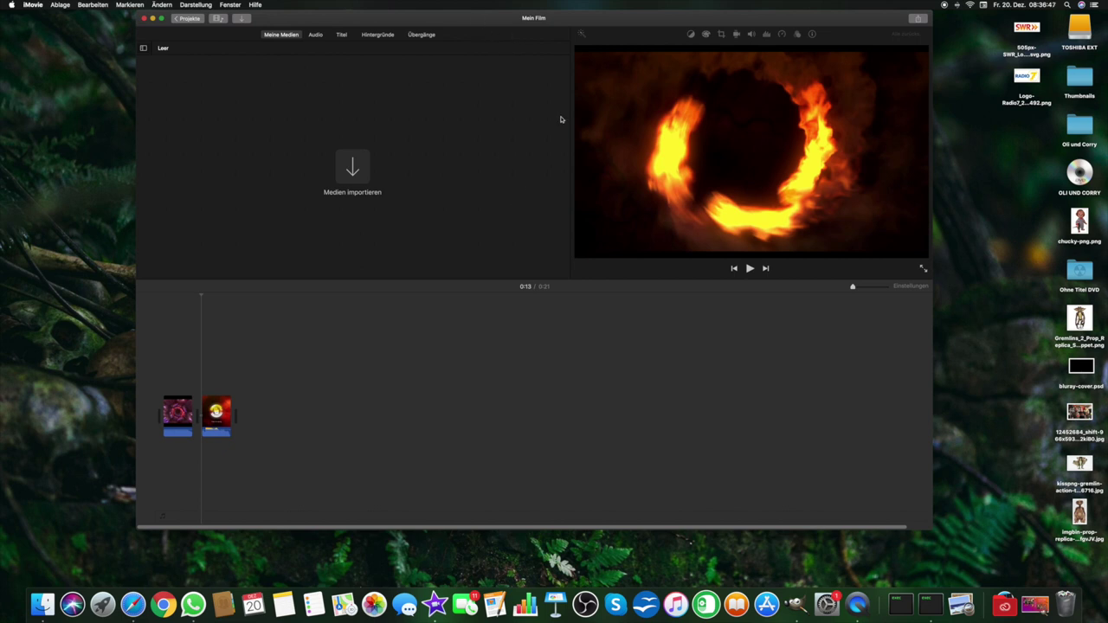
- Open the Mein Film event and delete its second row of clips from the event
click(315, 34)
click(285, 35)
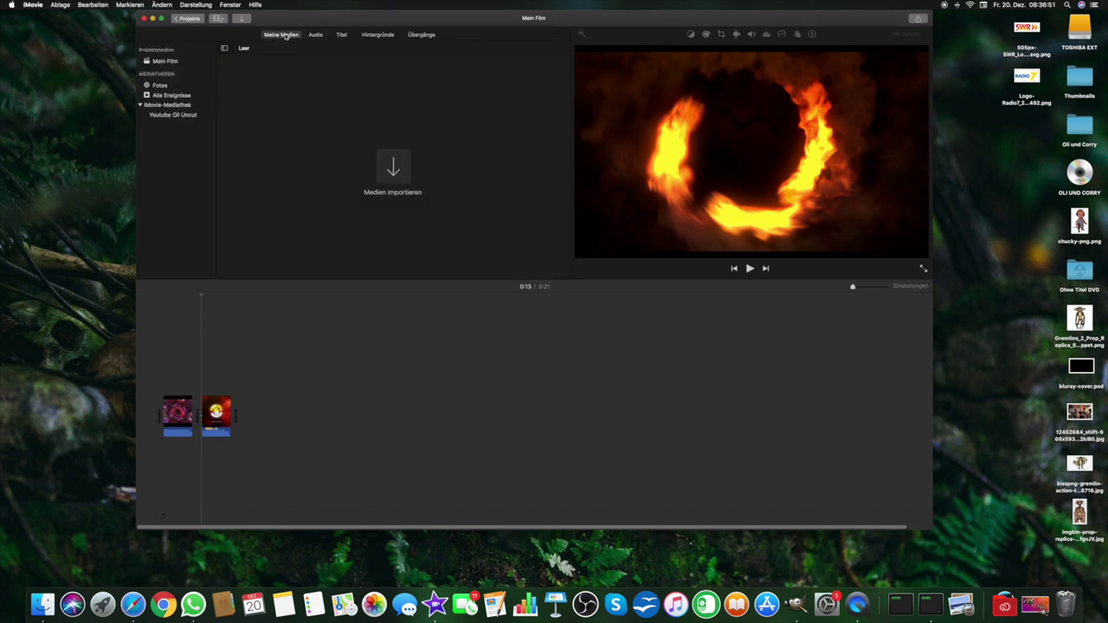
click(173, 60)
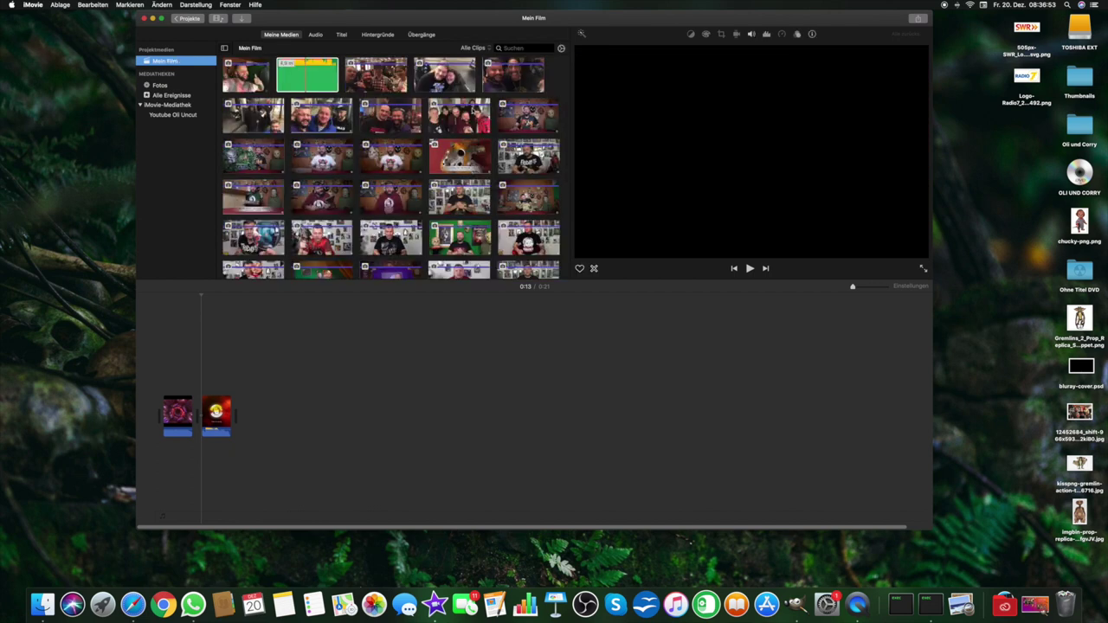
mouse_move(567, 122)
mouse_down()
mouse_move(251, 122)
mouse_move(243, 288)
mouse_up()
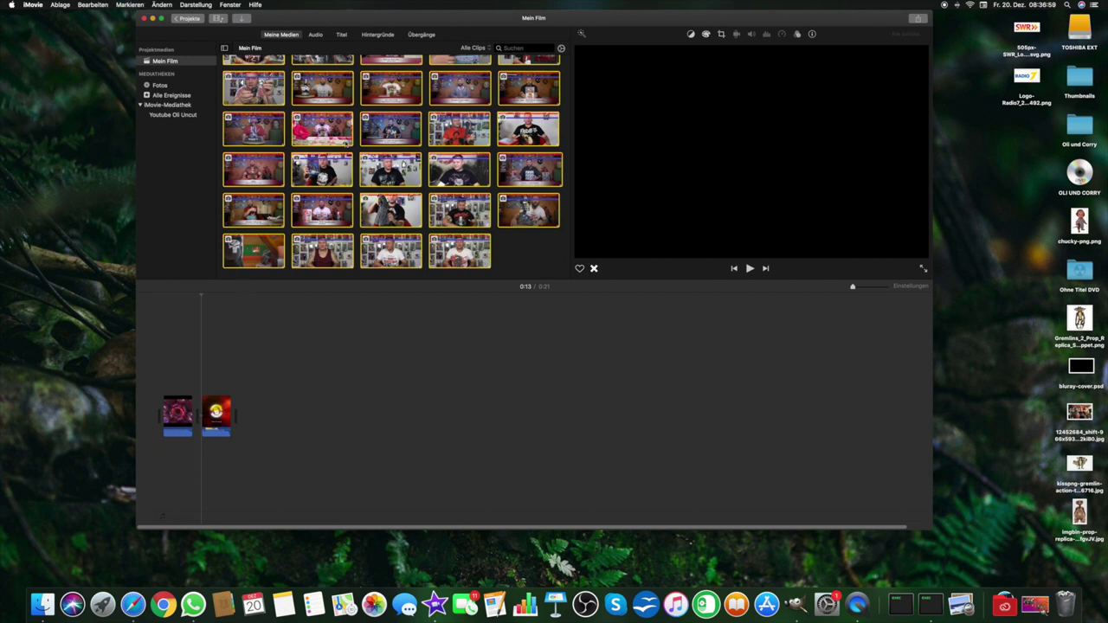
right_click(381, 136)
click(423, 219)
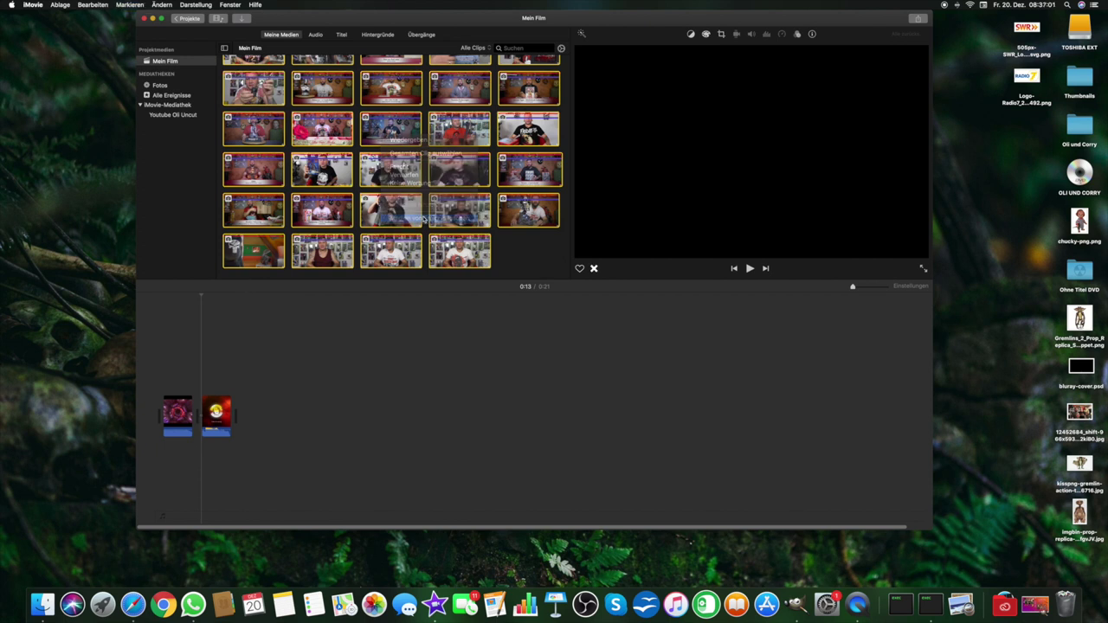
click(615, 194)
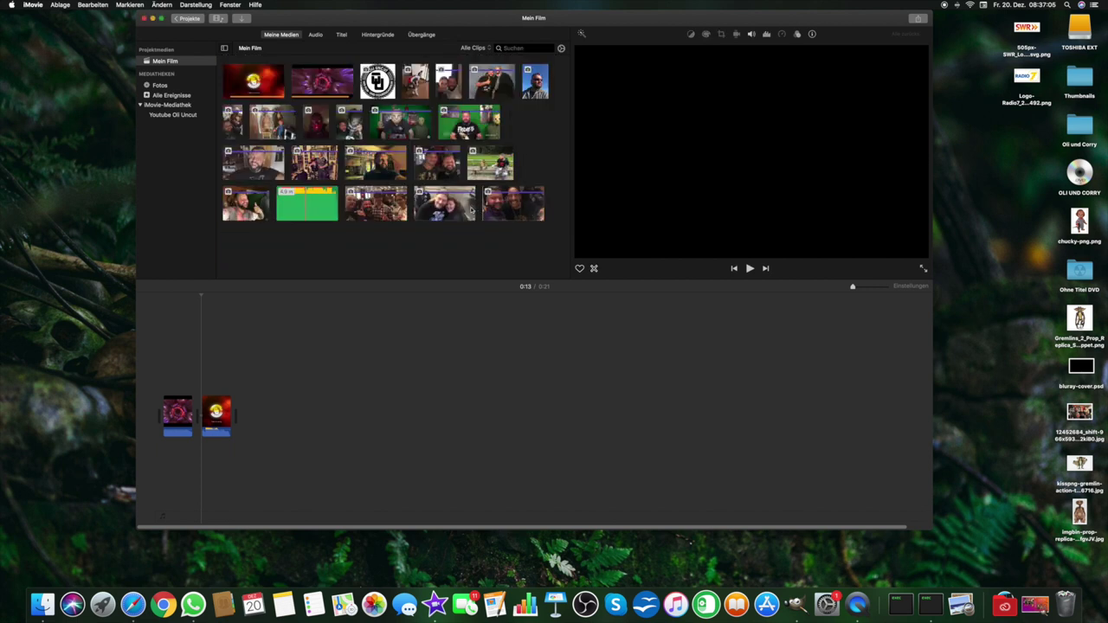
- Delete another selection of clips from the Mein Film event
drag(523, 105, 235, 223)
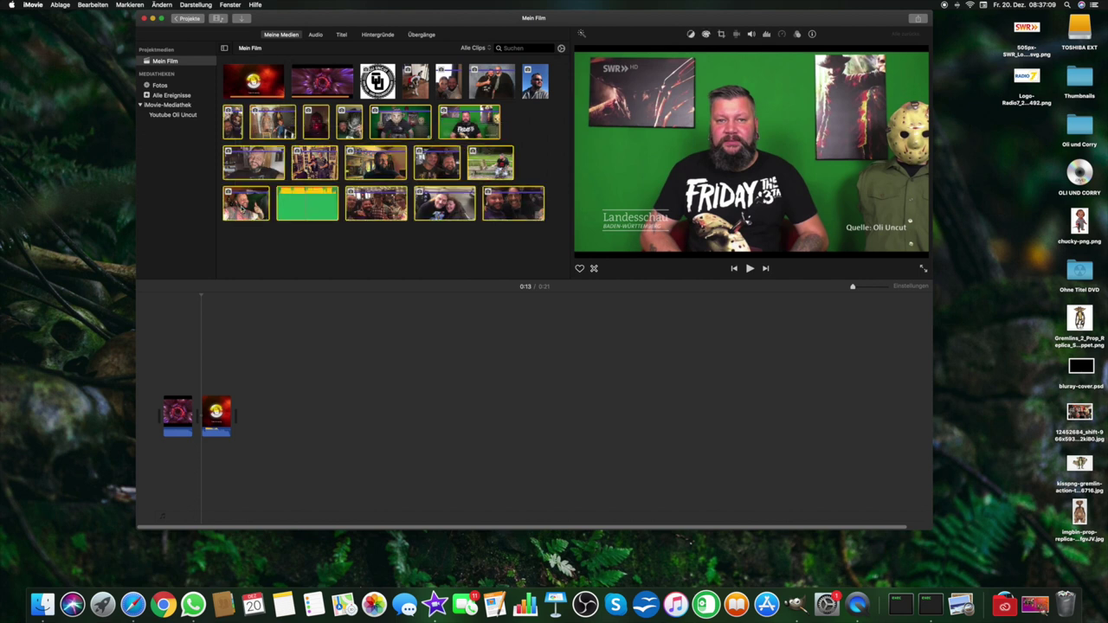
right_click(241, 208)
click(311, 290)
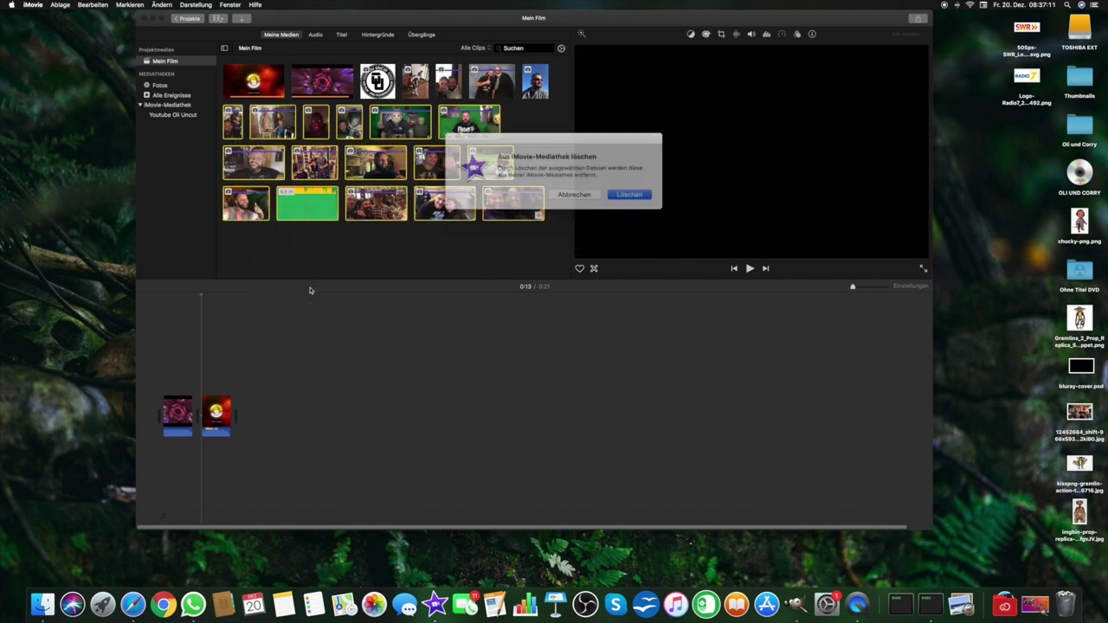
click(610, 190)
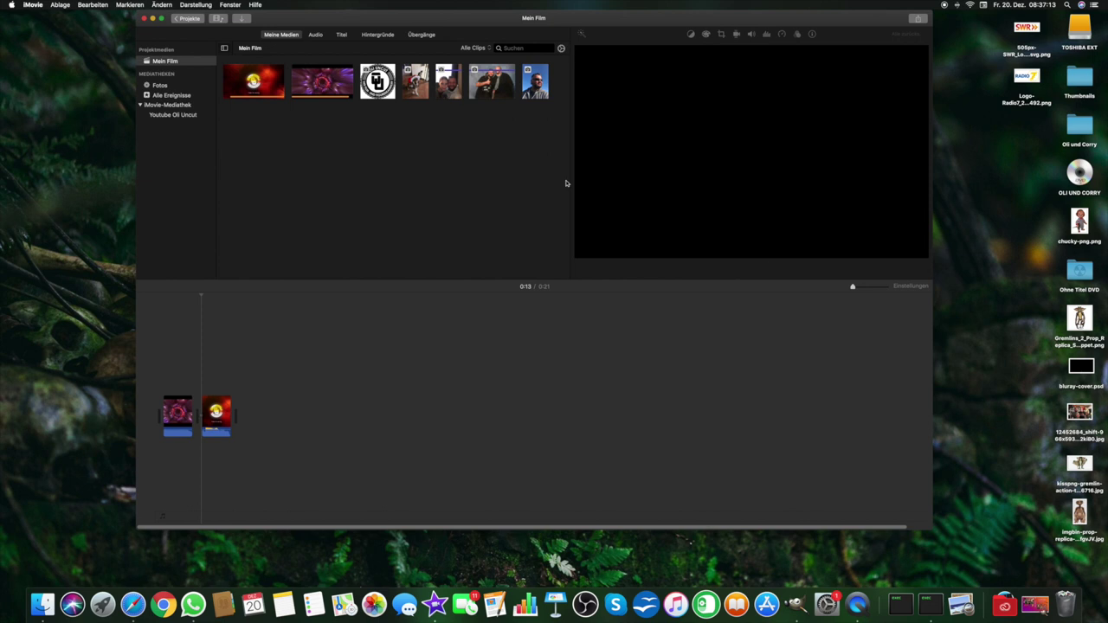
- Delete the last extra clips so only two remain, then minimize the iMovie window
mouse_move(552, 116)
mouse_down()
mouse_move(465, 78)
mouse_move(374, 78)
mouse_up()
right_click(375, 77)
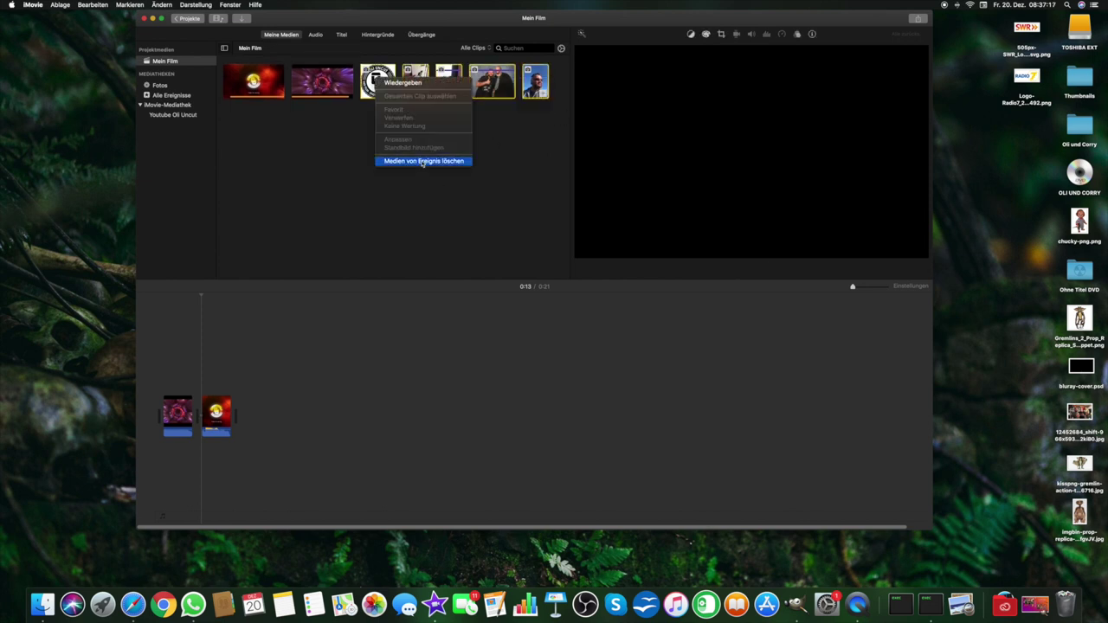
click(422, 163)
click(619, 192)
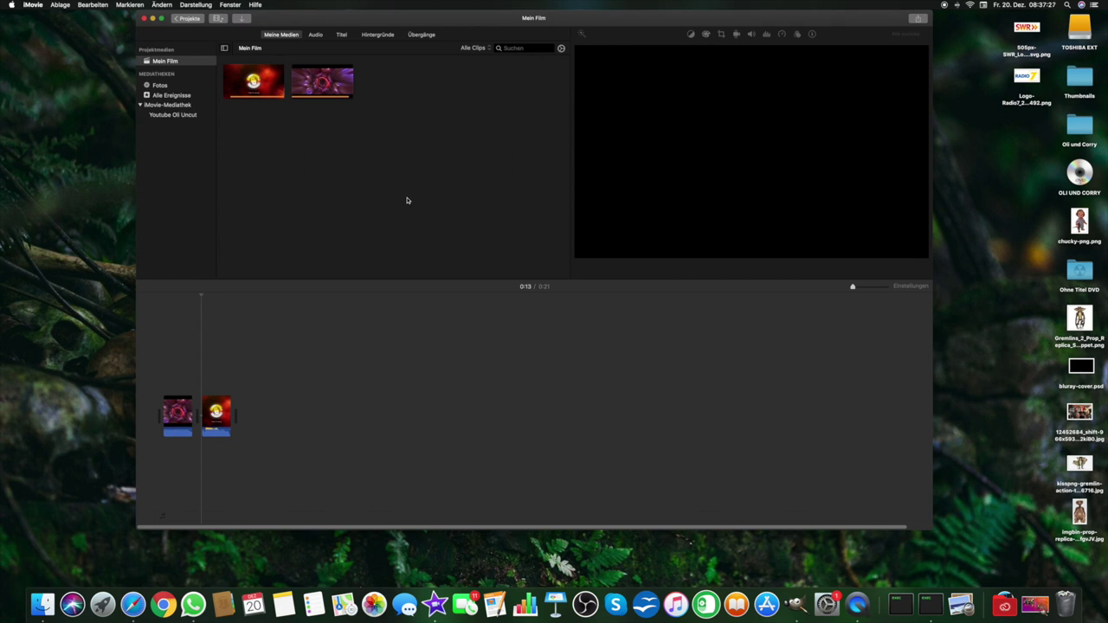
click(152, 18)
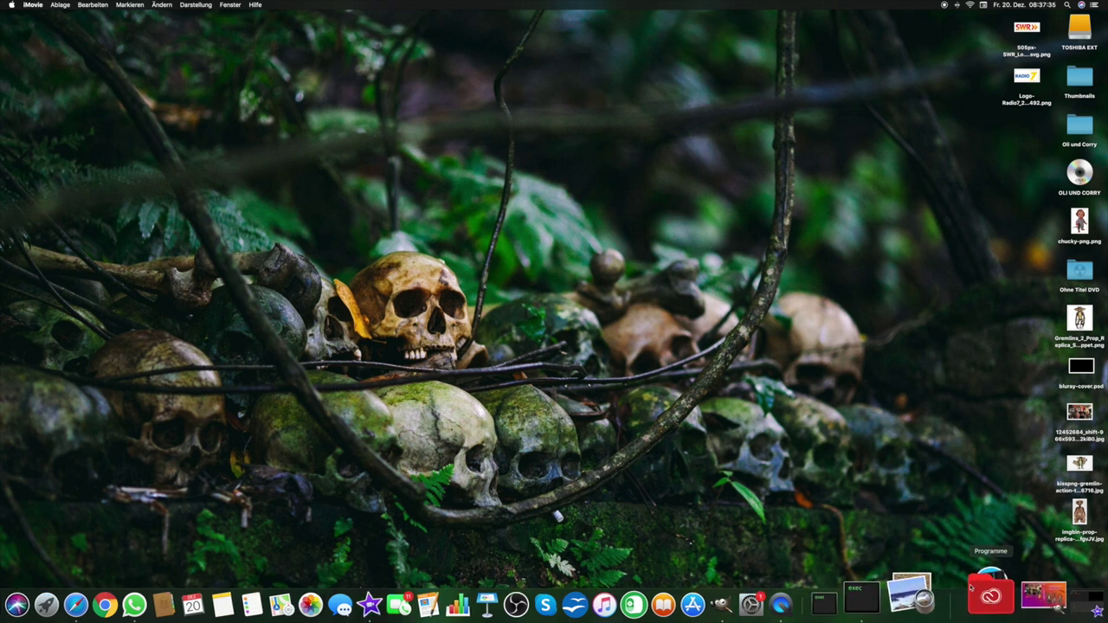
- Restore the minimized bluray-cover GIMP window from the Dock
click(1013, 594)
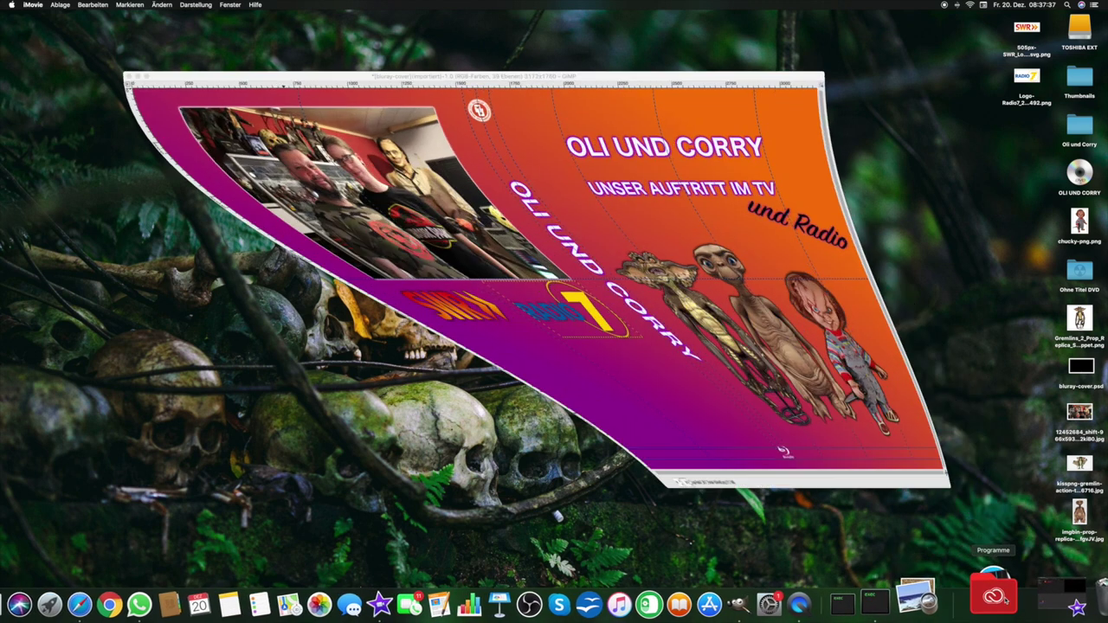